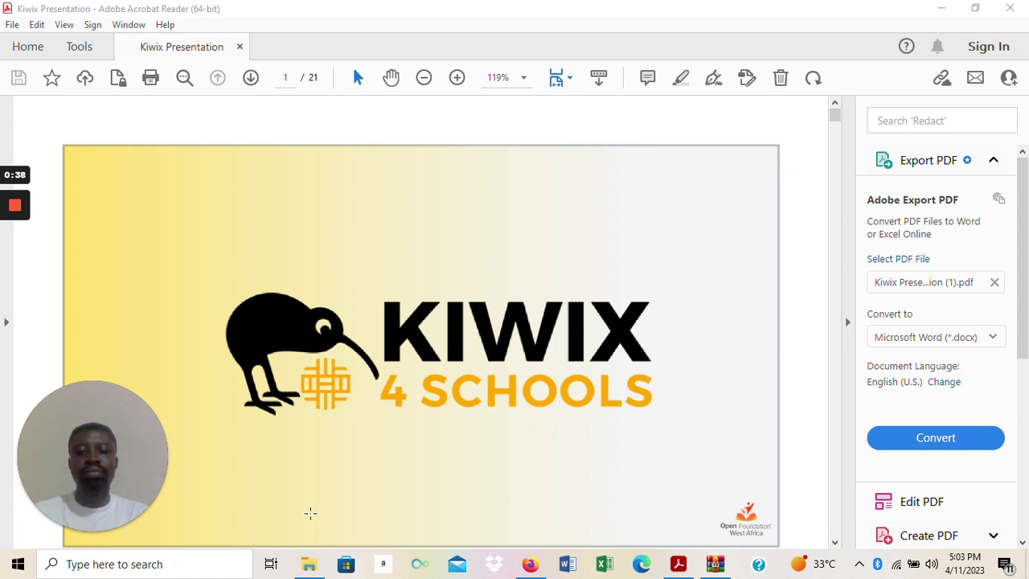
left_click(531, 565)
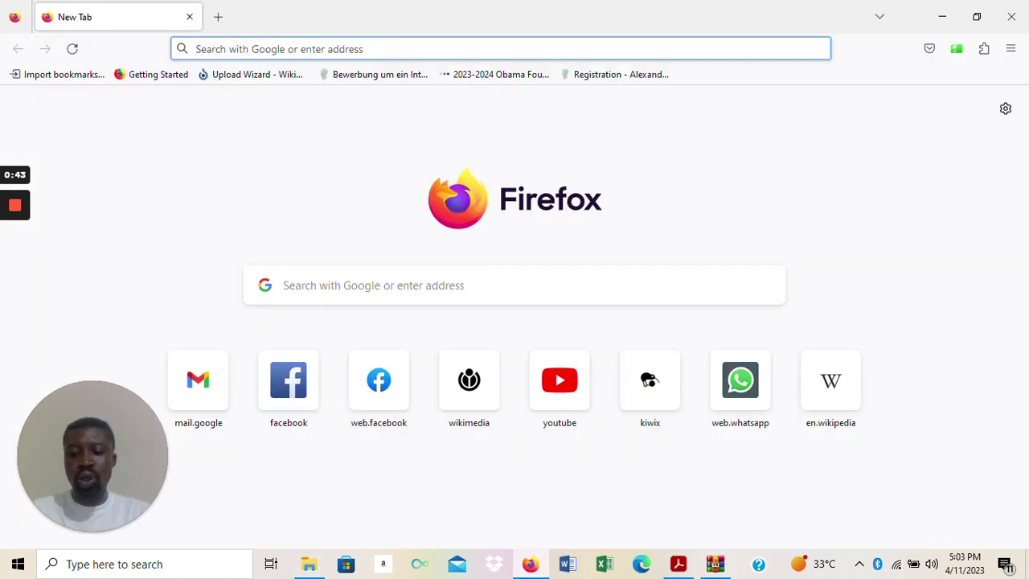
left_click(498, 49)
type("www.")
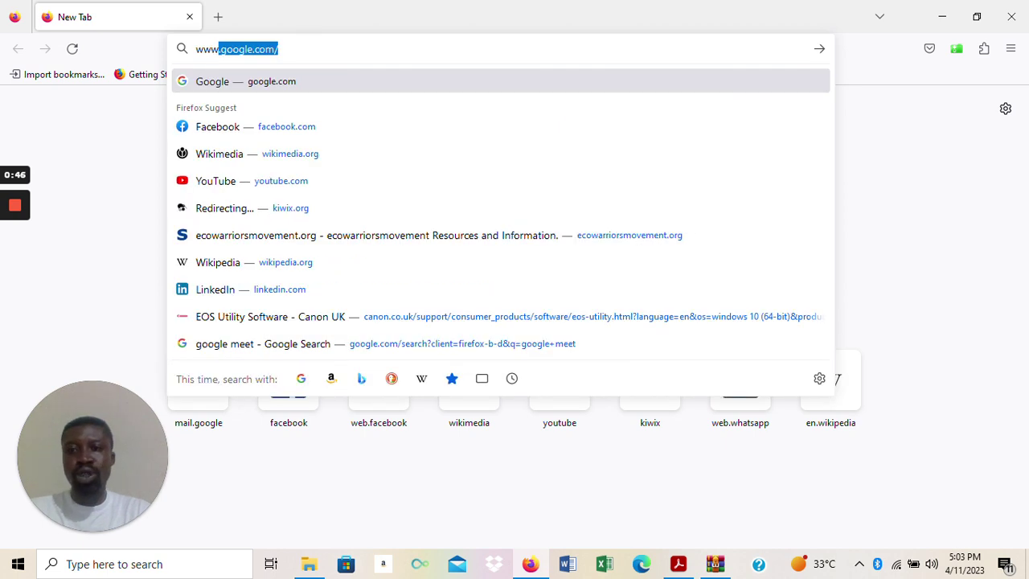
type("k")
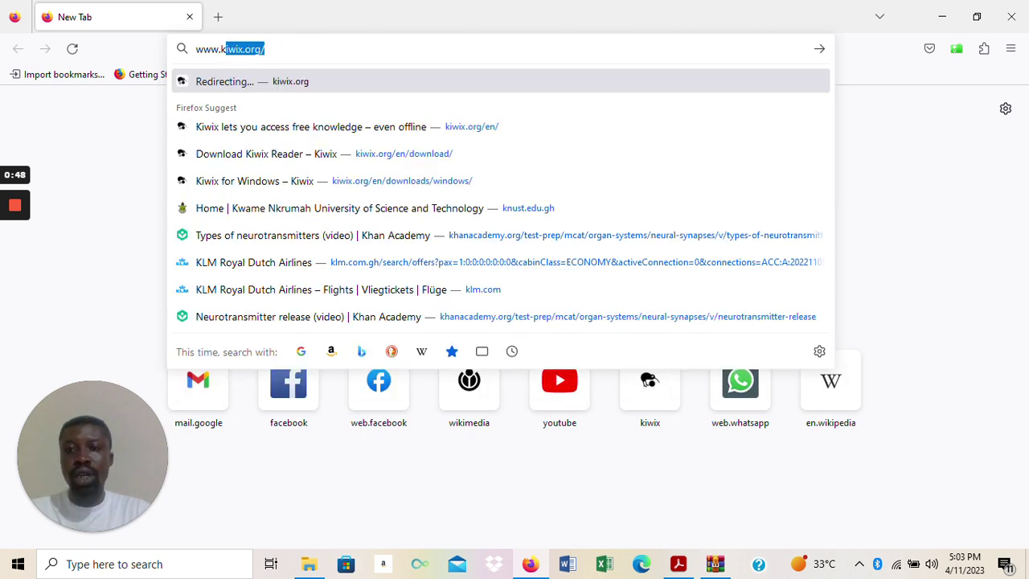
key("Return")
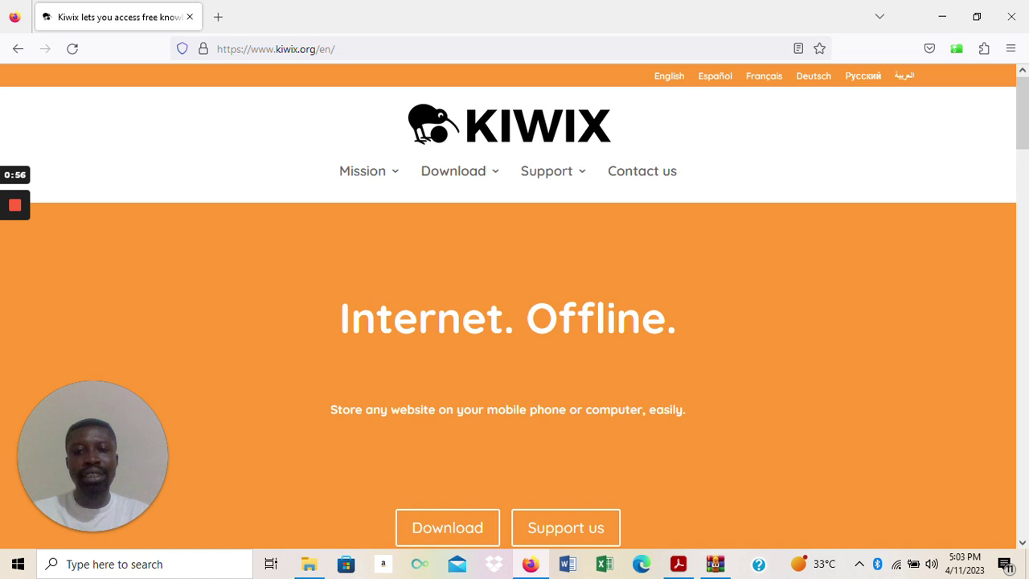
left_click(434, 177)
Step: Open Download Kiwix Reader and pick the Windows card, reaching kiwix.org/en/downloads/windows/
mouse_move(434, 177)
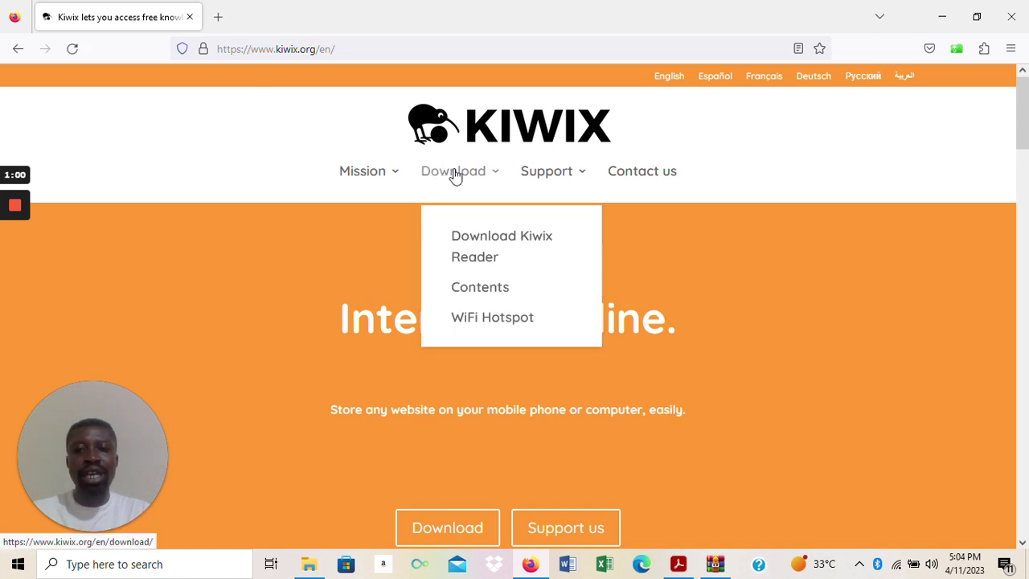
left_click(493, 244)
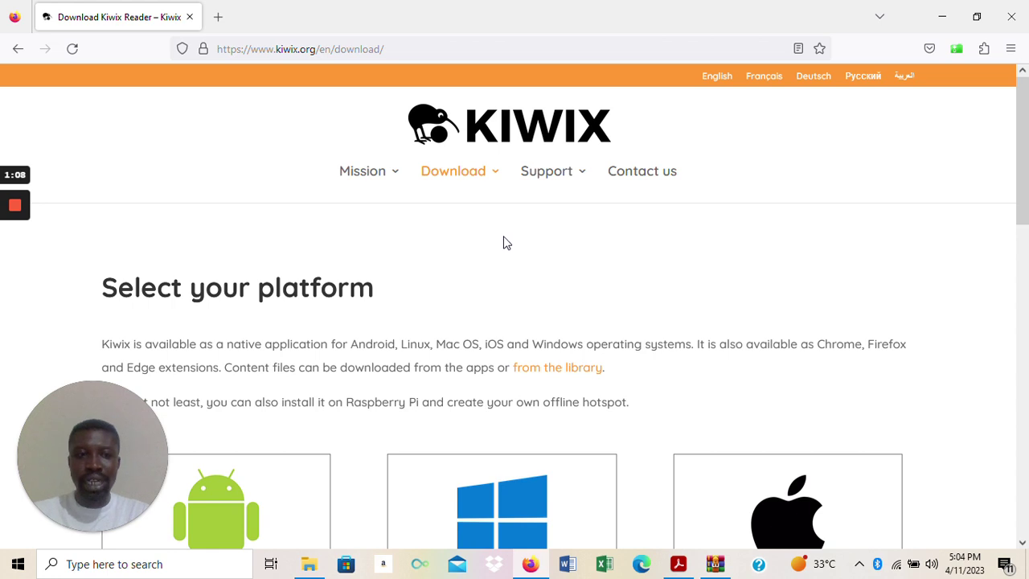
left_click_drag(1022, 185, 1022, 238)
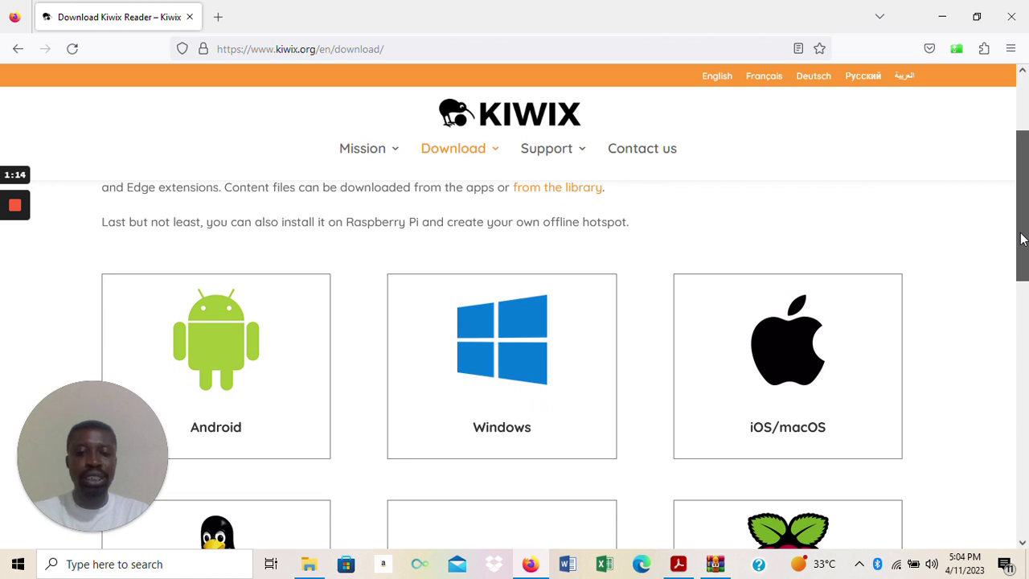
left_click_drag(1023, 239, 1022, 239)
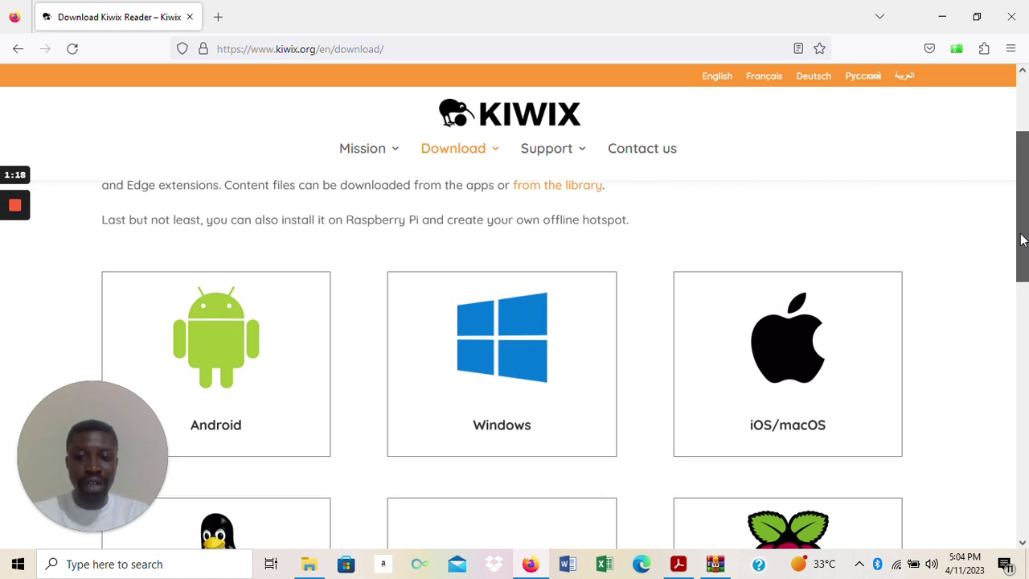
left_click_drag(1022, 239, 1022, 245)
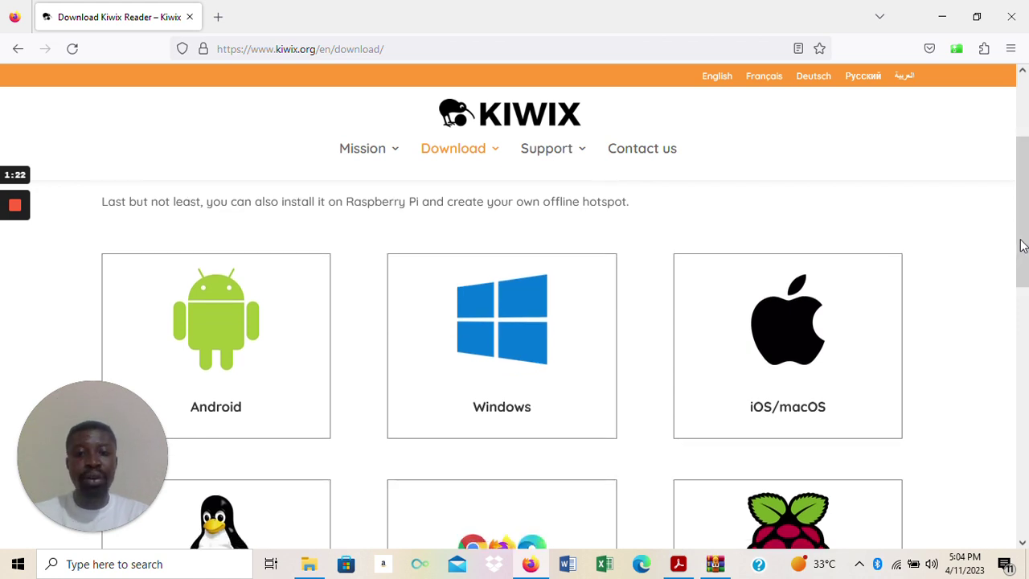
left_click(530, 377)
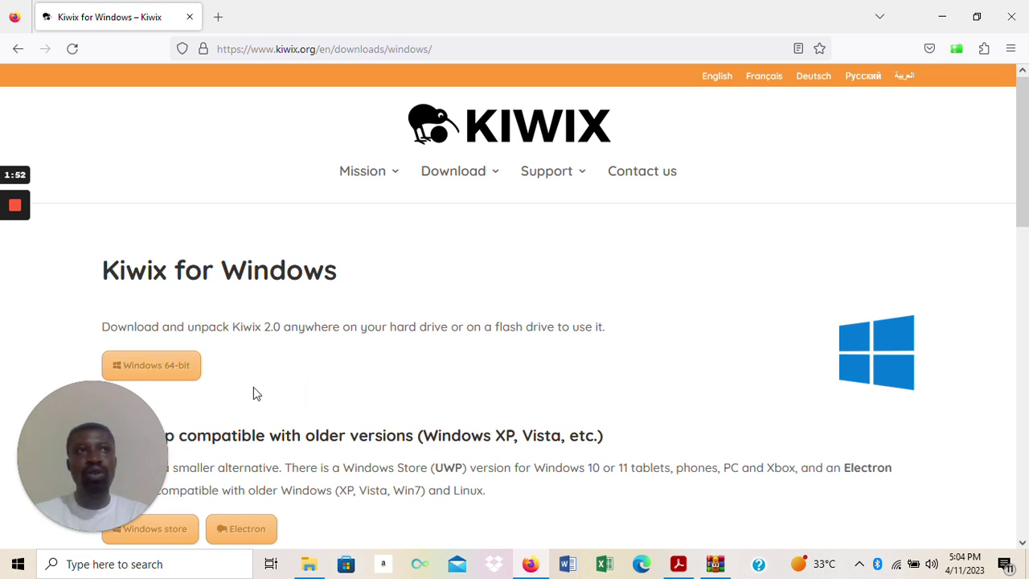
Step: Download the Windows 64-bit Kiwix Desktop zip, kiwix-desktop_windows_x64_2.3.1, 121 MB
left_click(159, 370)
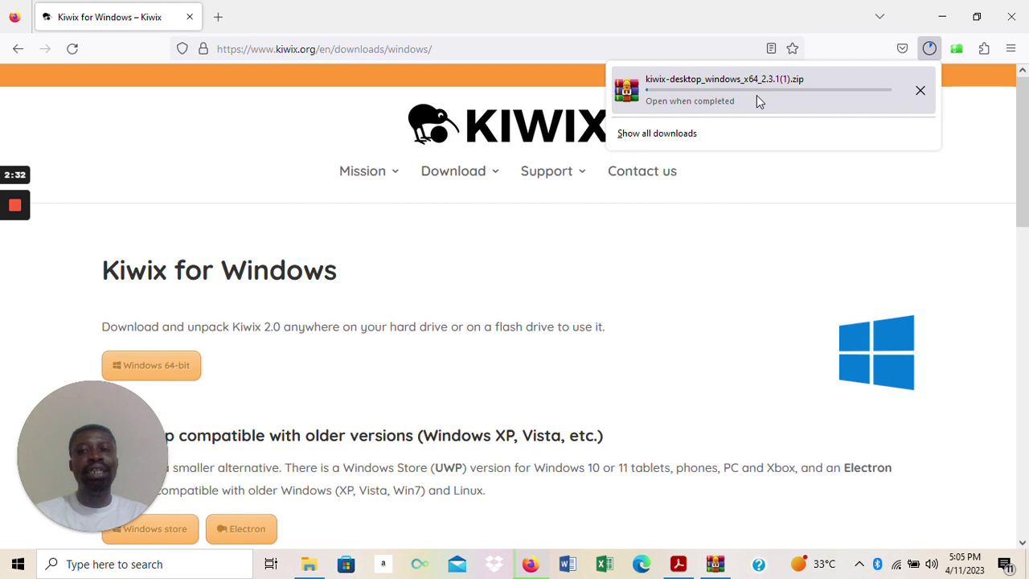
mouse_move(10, 239)
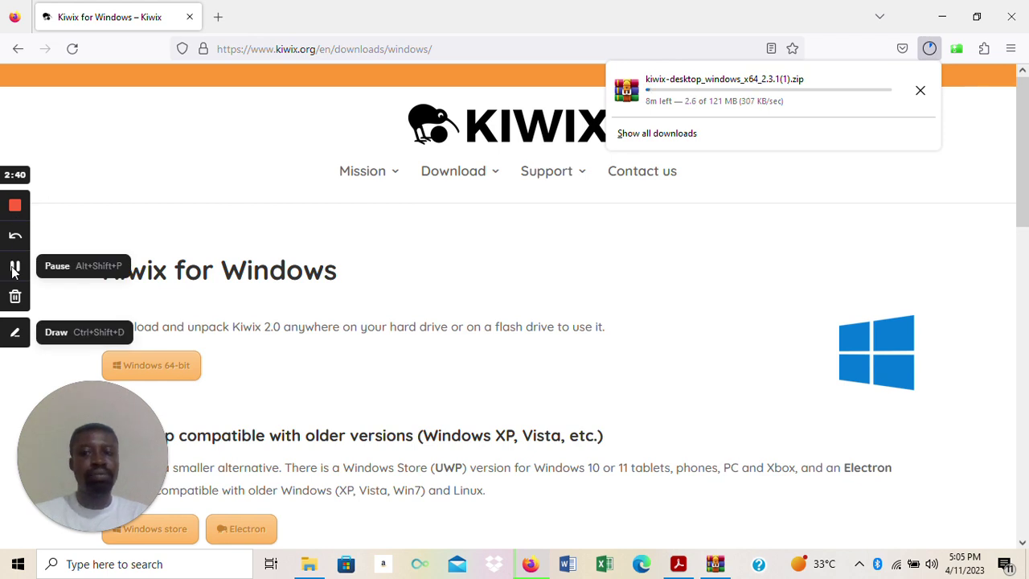
Step: Show all downloads in Firefox's Library, listing the 121 MB kiwix-desktop_windows_x64_2.3.1(2).zip
left_click(14, 271)
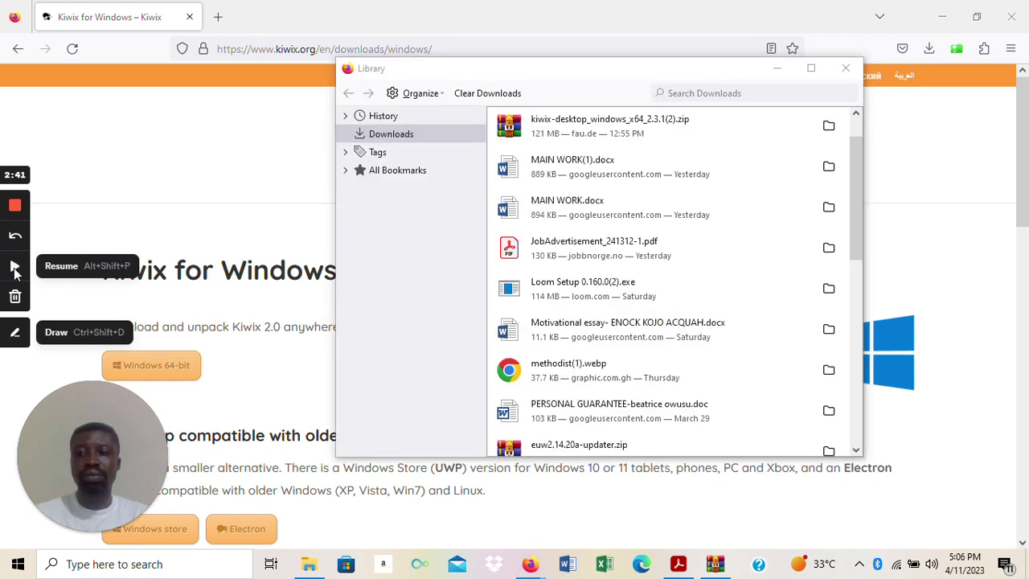
left_click(14, 272)
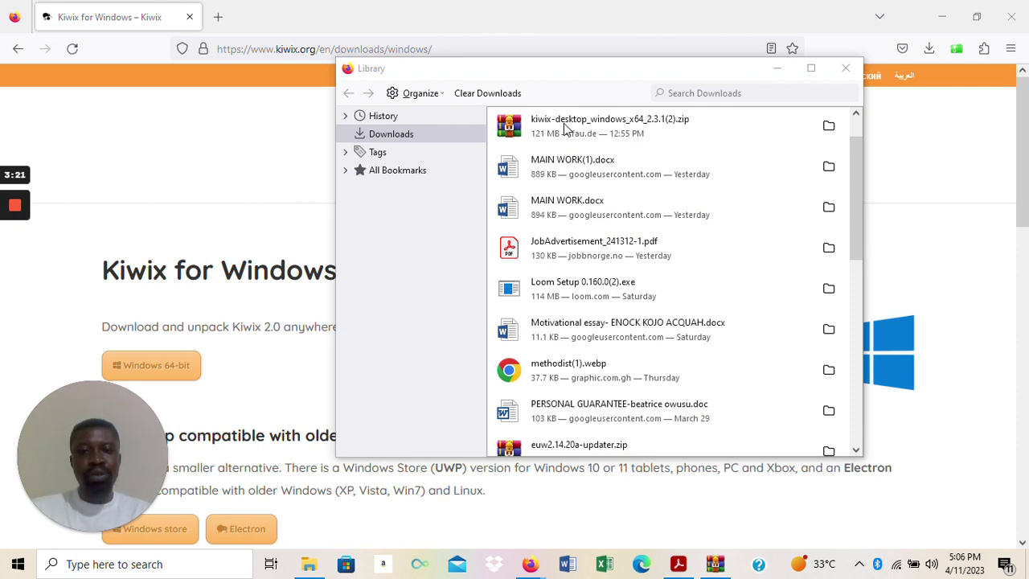
Step: Open kiwix-desktop_windows_x64_2.3.1(2).zip in WinRAR, dismiss the licence reminder, select the kiwix-desktop folder
double_click(565, 128)
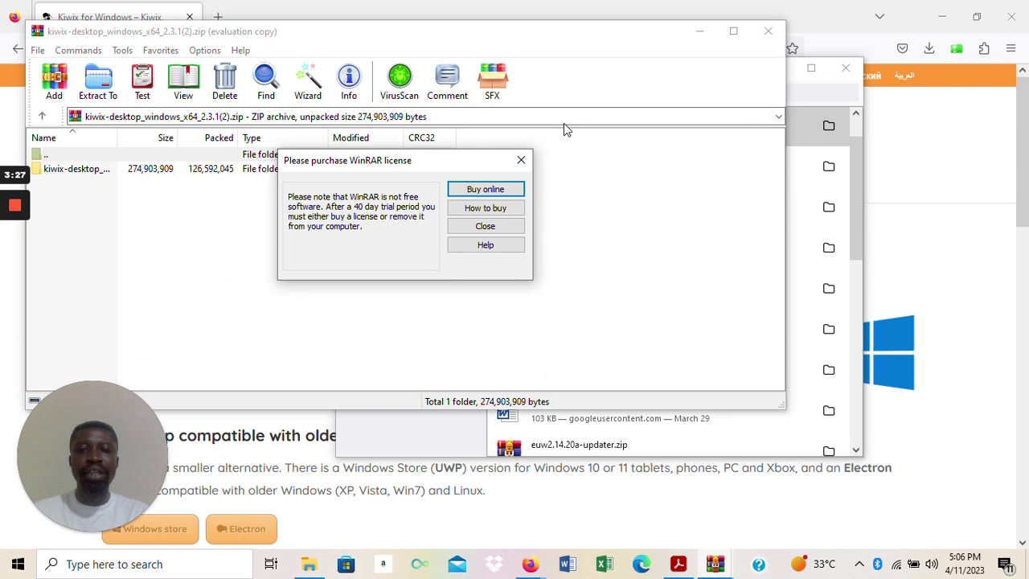
left_click(520, 160)
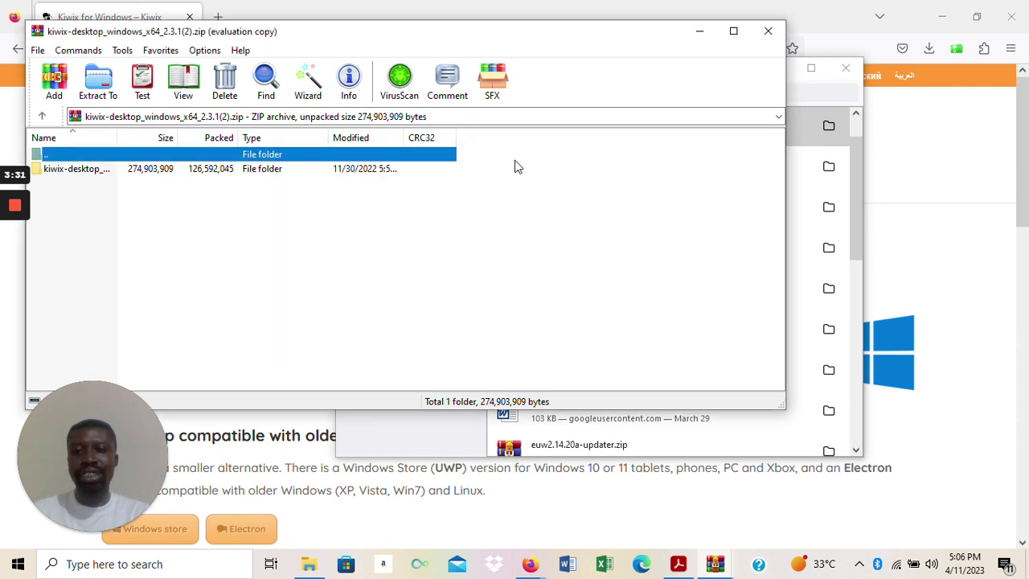
left_click(145, 172)
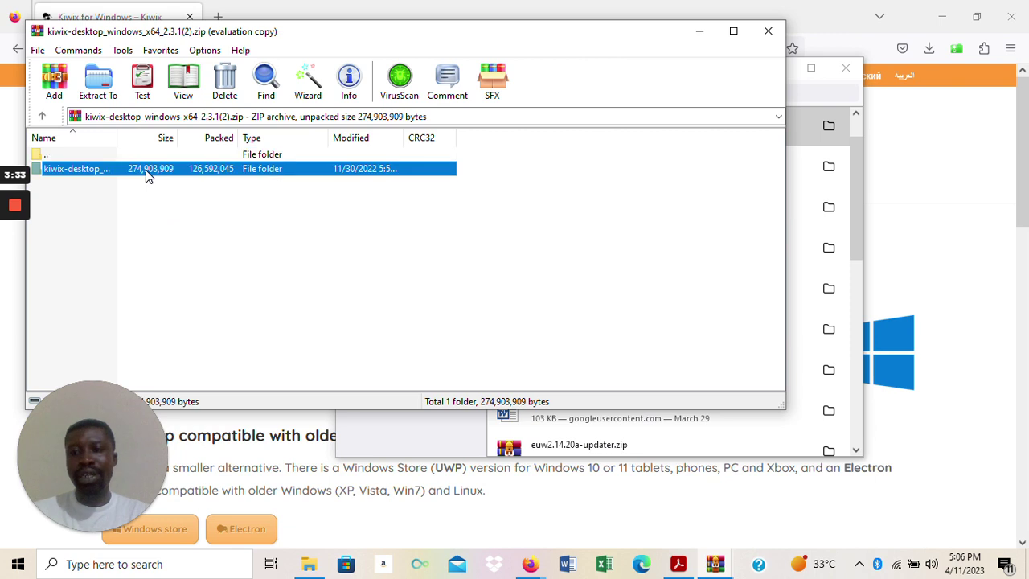
Step: Extract the kiwix-desktop folder into a new Desktop folder named 'kiwix software'
left_click(104, 86)
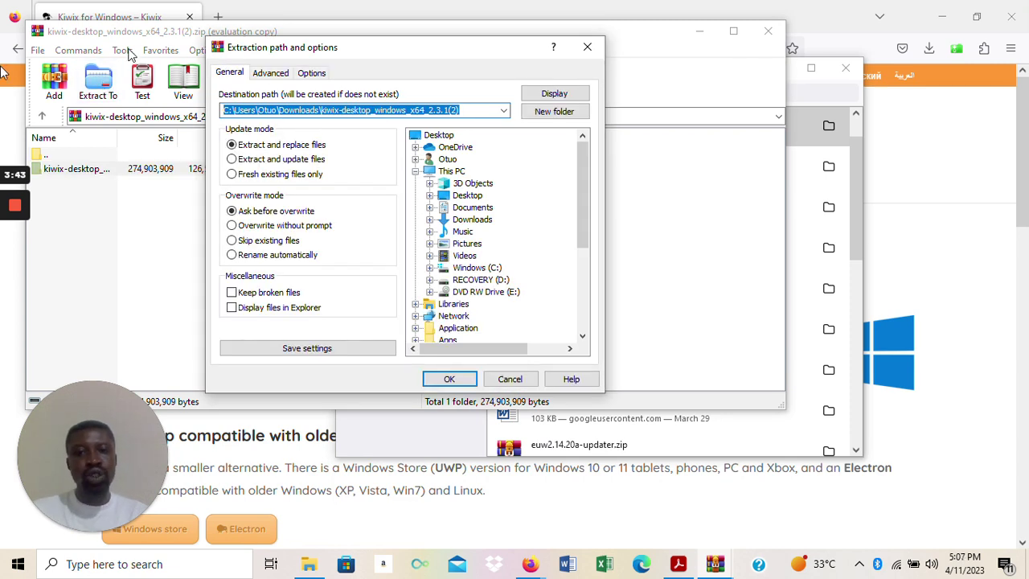
left_click(438, 135)
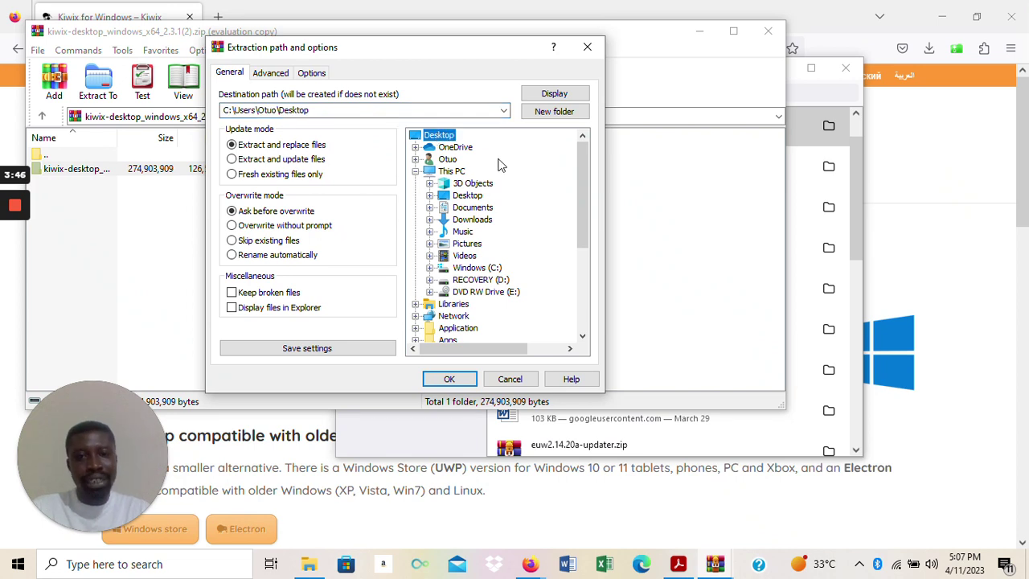
double_click(444, 137)
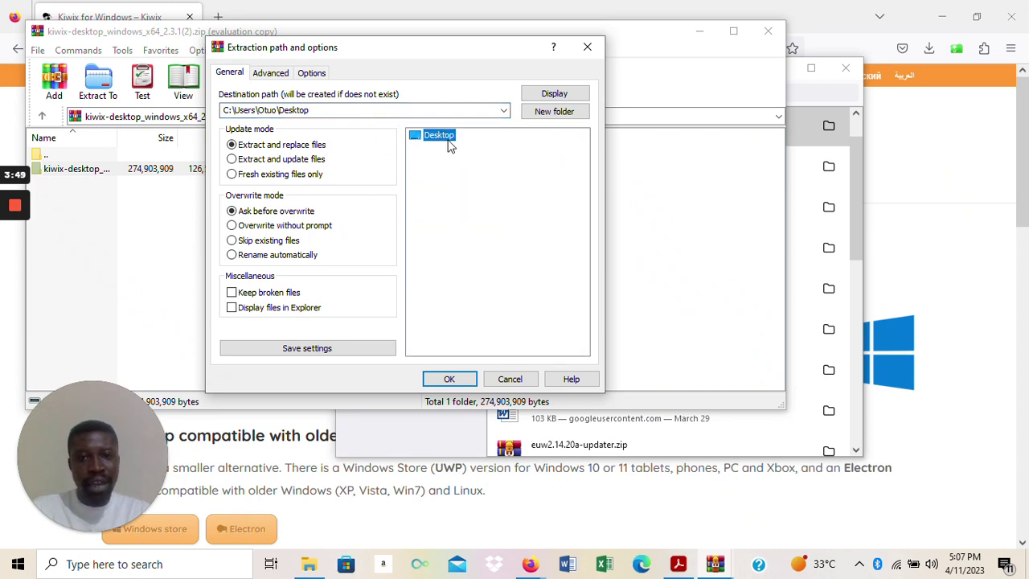
left_click(545, 117)
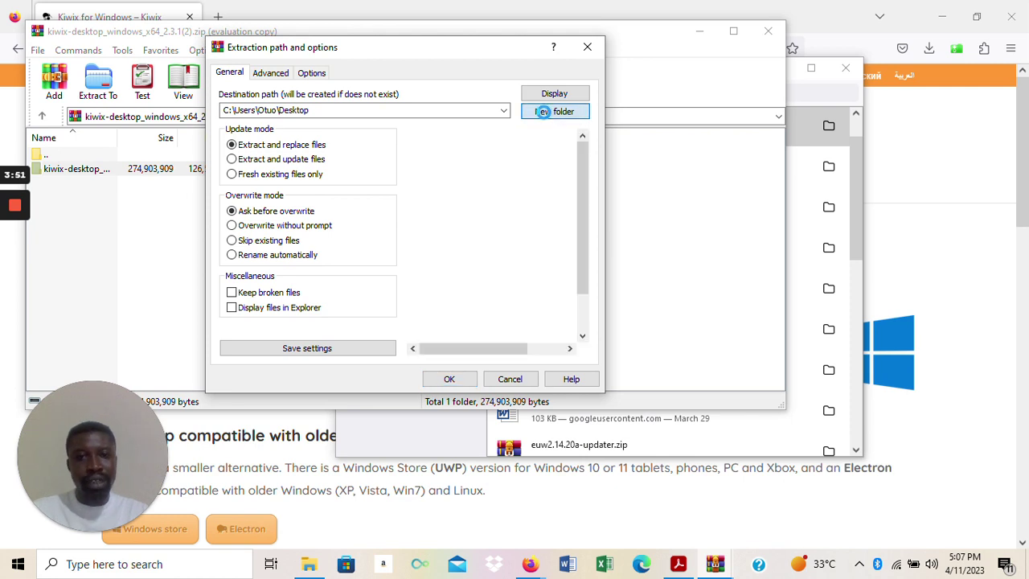
left_click(545, 112)
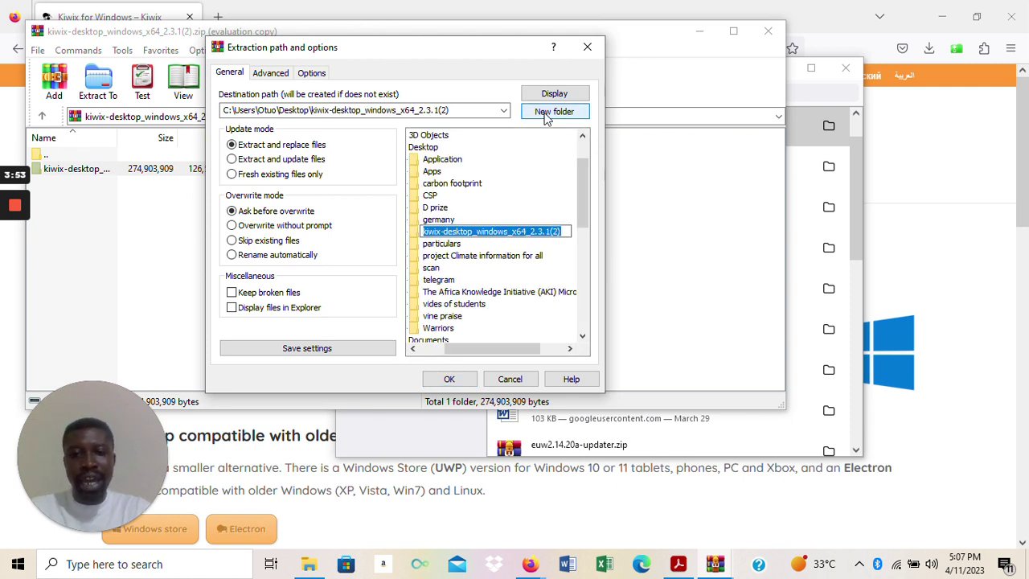
type("kiwi")
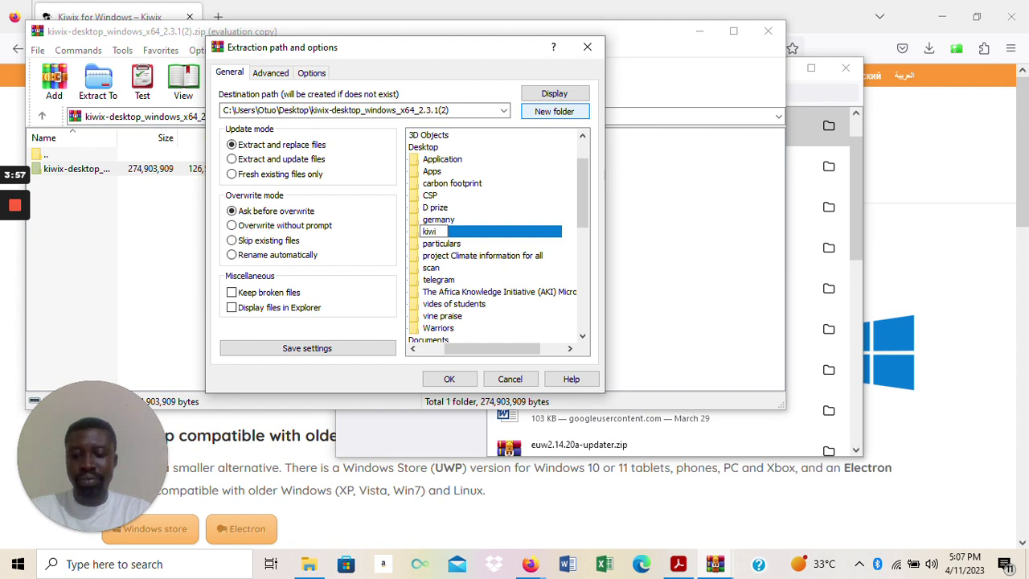
type("x software")
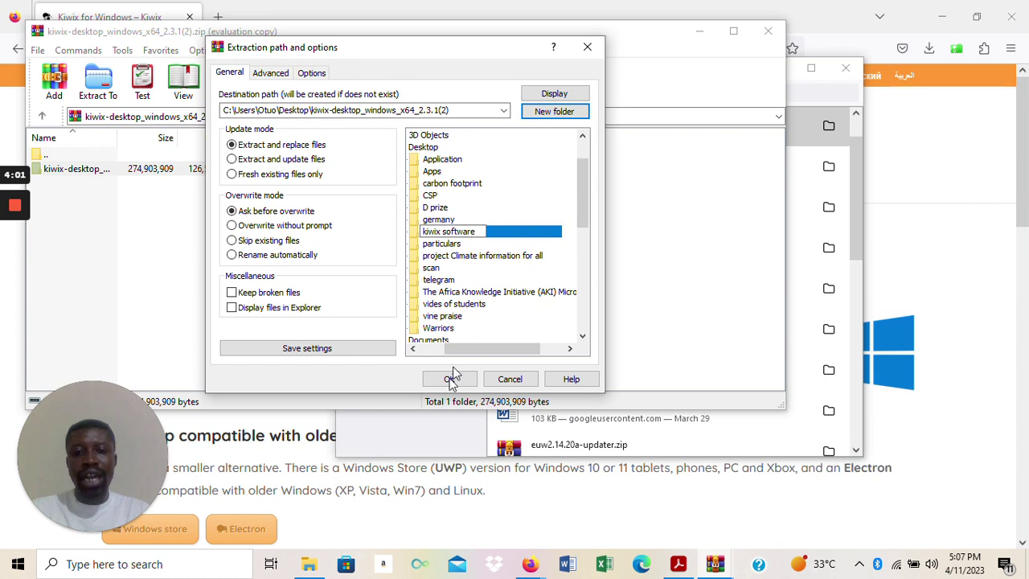
left_click(448, 377)
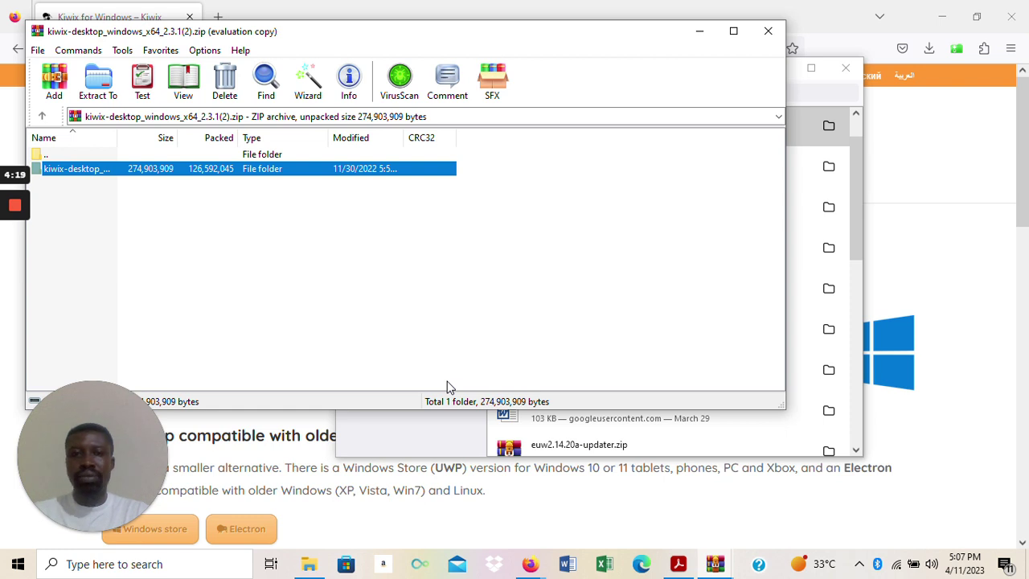
Step: Minimise WinRAR, the downloads Library, Firefox and Acrobat Reader to clear the desktop
left_click(696, 33)
left_click(773, 68)
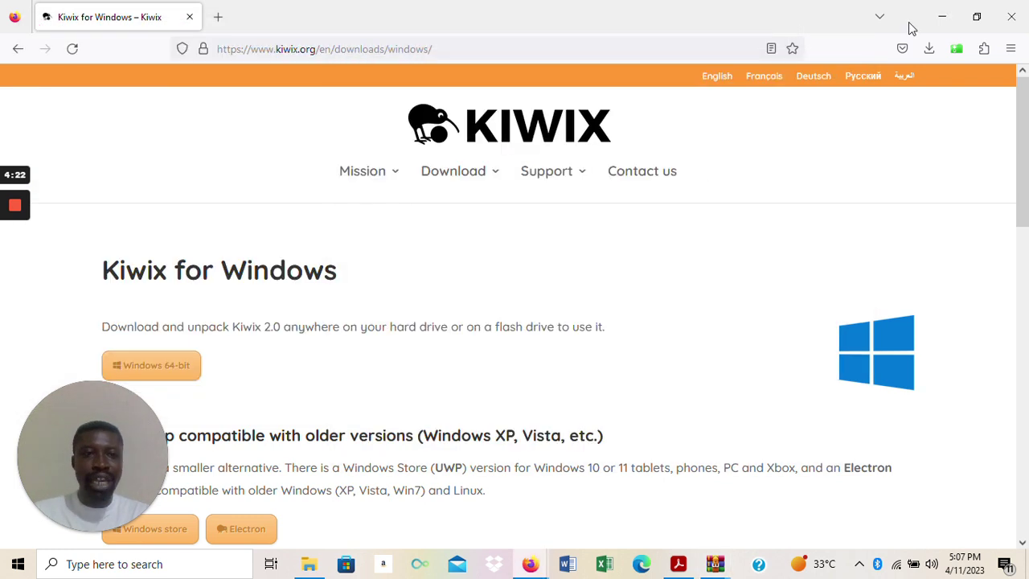
left_click(941, 17)
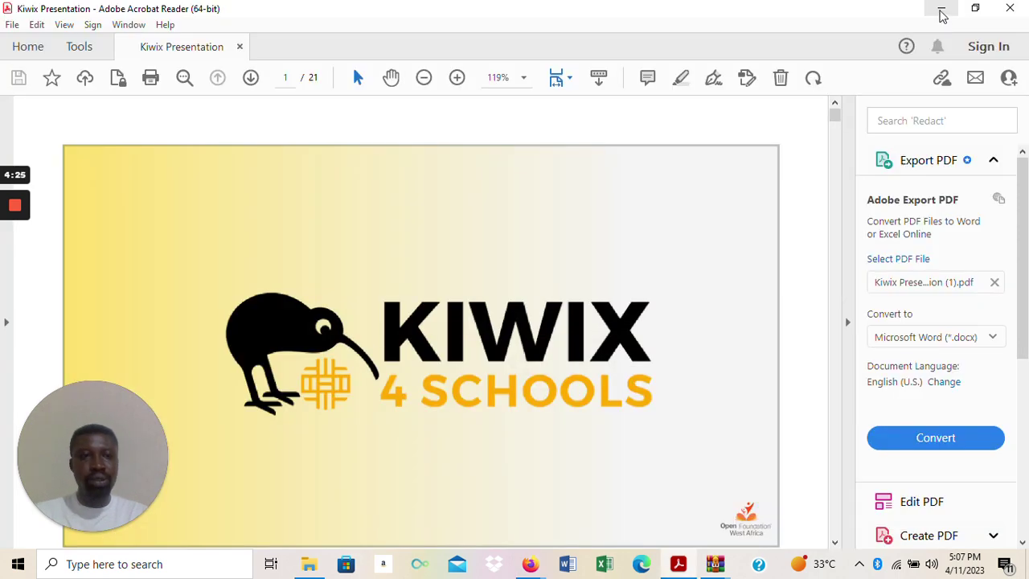
left_click(941, 9)
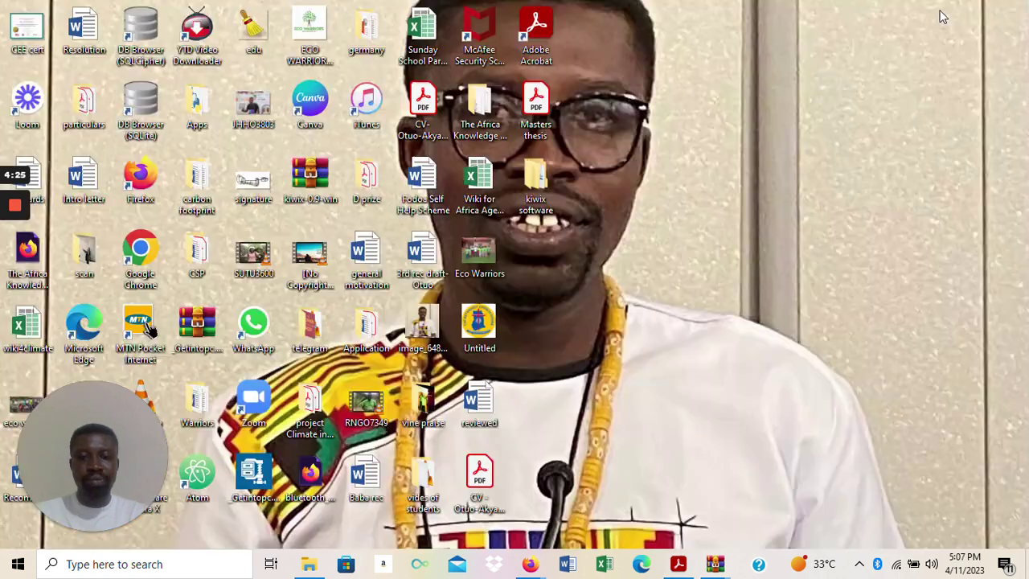
Step: Open kiwix software > kiwix-desktop_windows_x64_2.3.1 and run kiwix-desktop
double_click(536, 188)
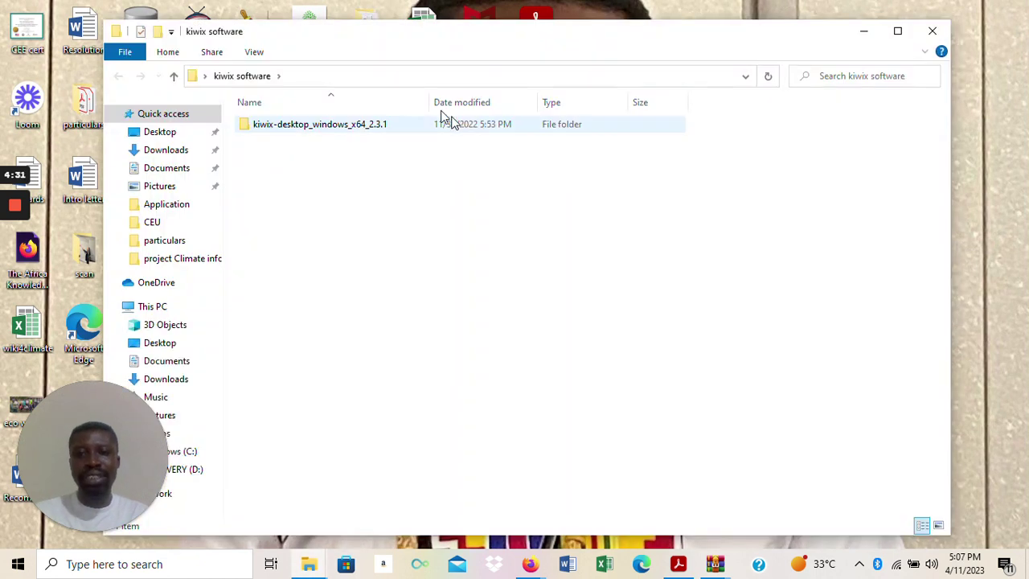
left_click(366, 127)
double_click(366, 127)
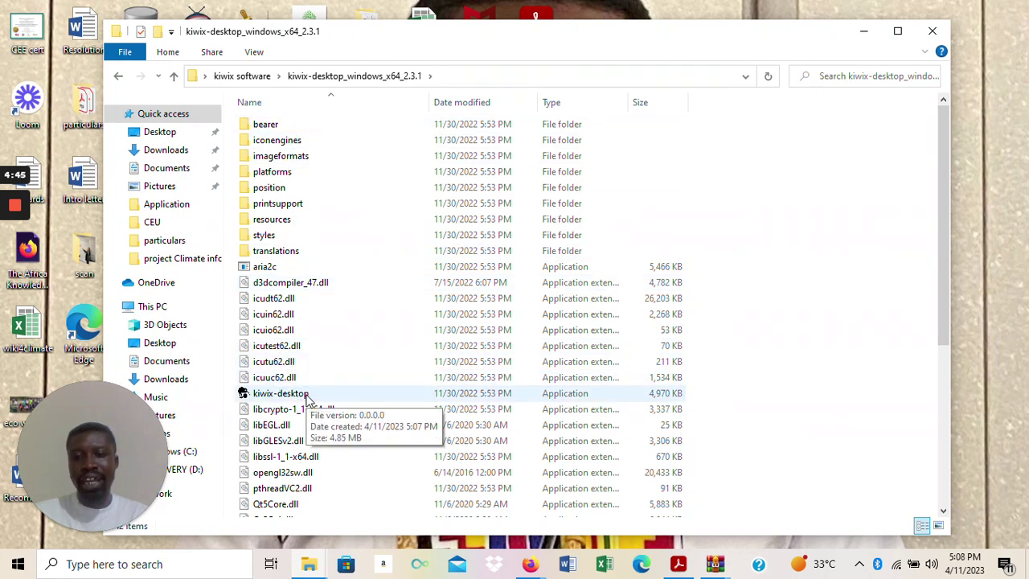
double_click(308, 399)
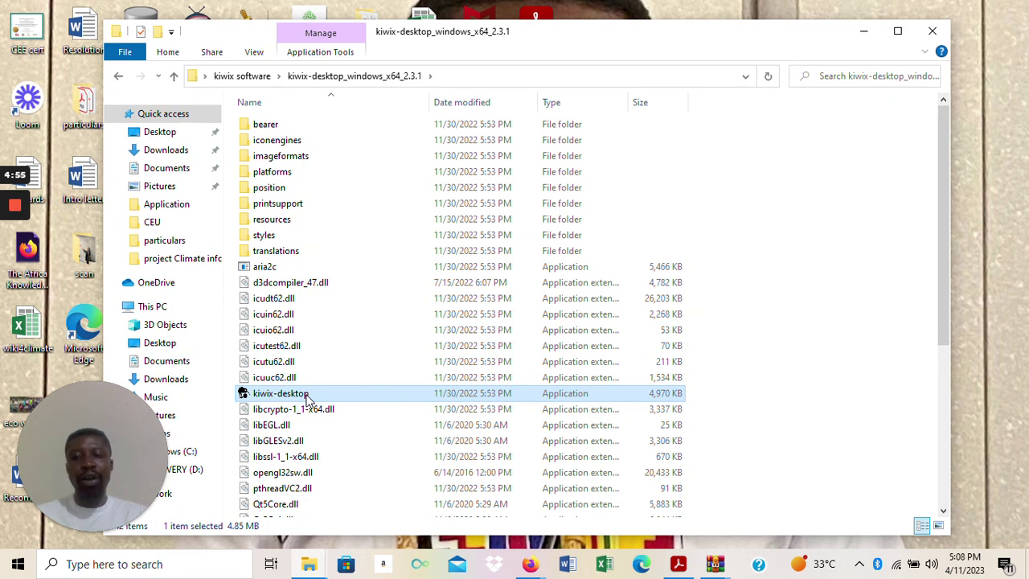
double_click(306, 395)
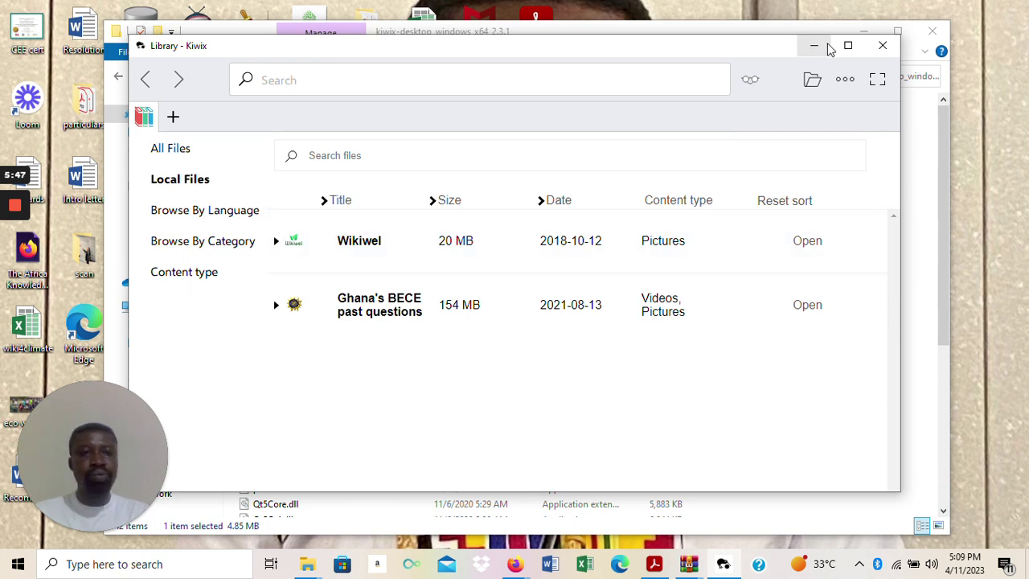
left_click(881, 45)
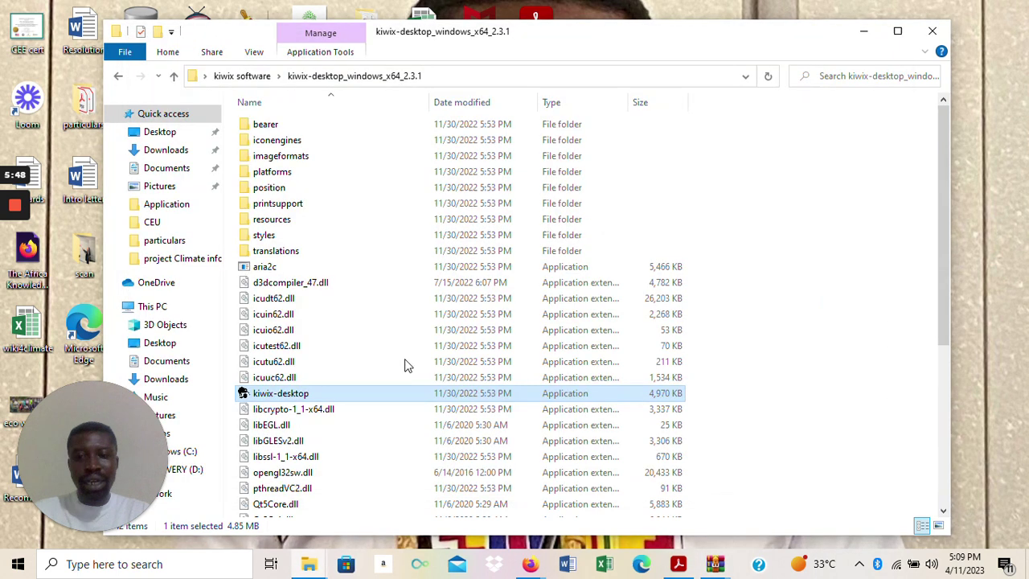
Step: Send kiwix-desktop to the Desktop as a shortcut, then close the Explorer window
double_click(318, 396)
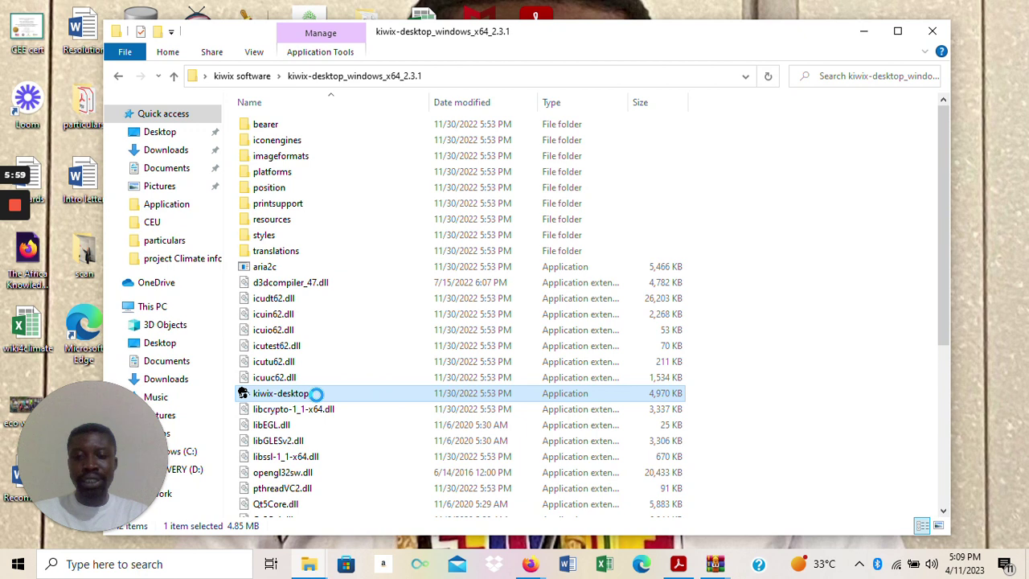
right_click(317, 393)
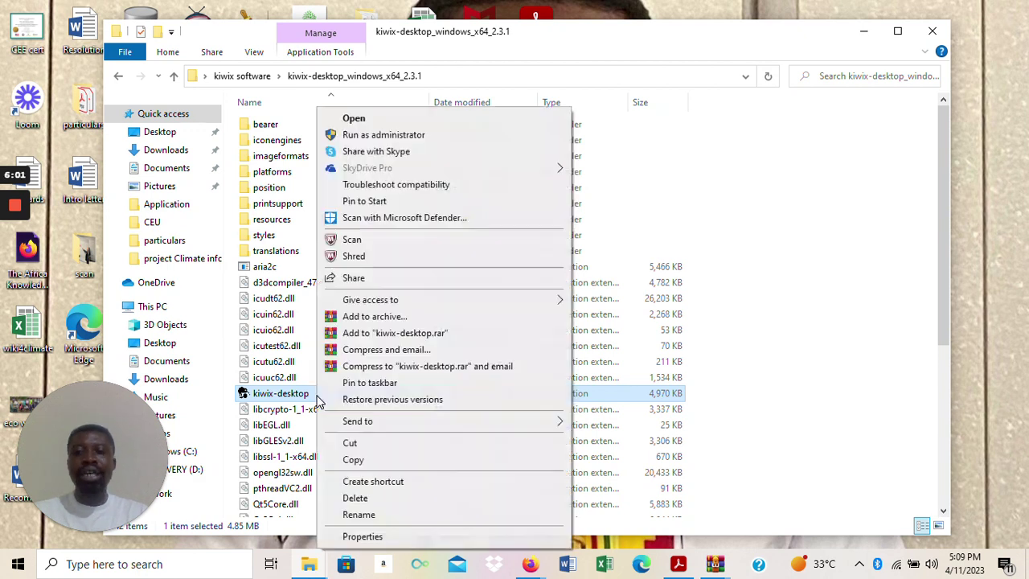
mouse_move(393, 423)
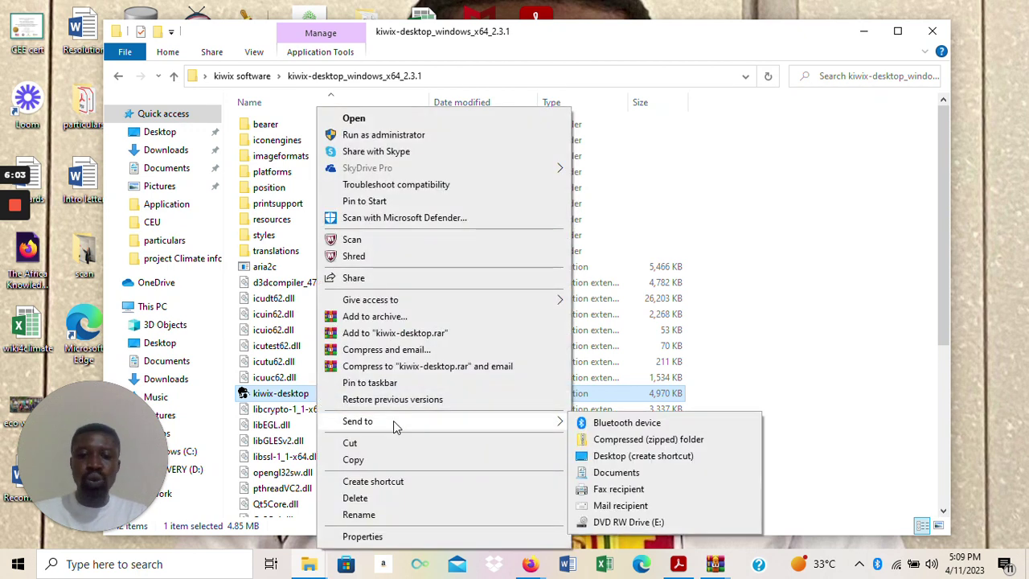
left_click(633, 457)
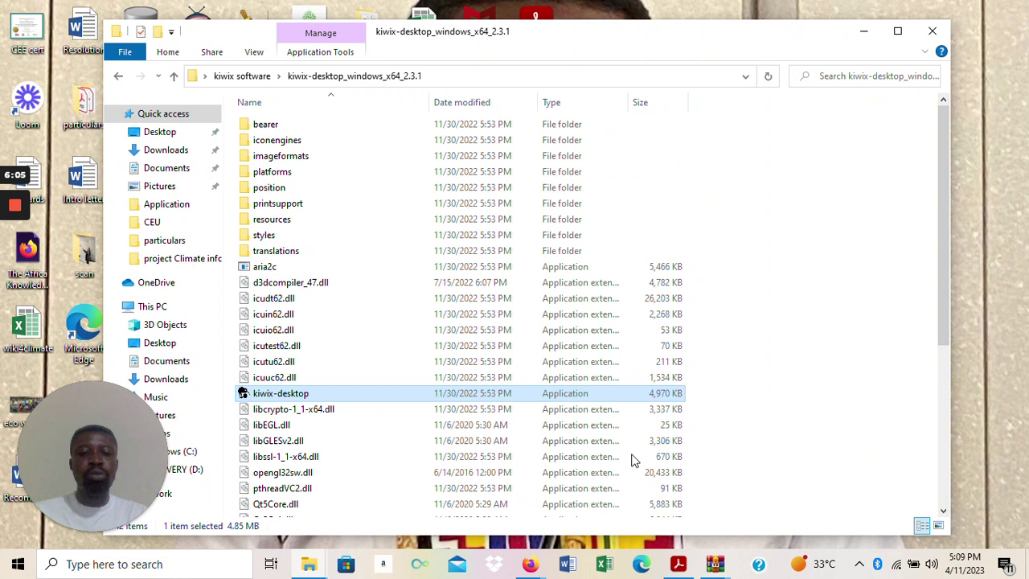
left_click(932, 32)
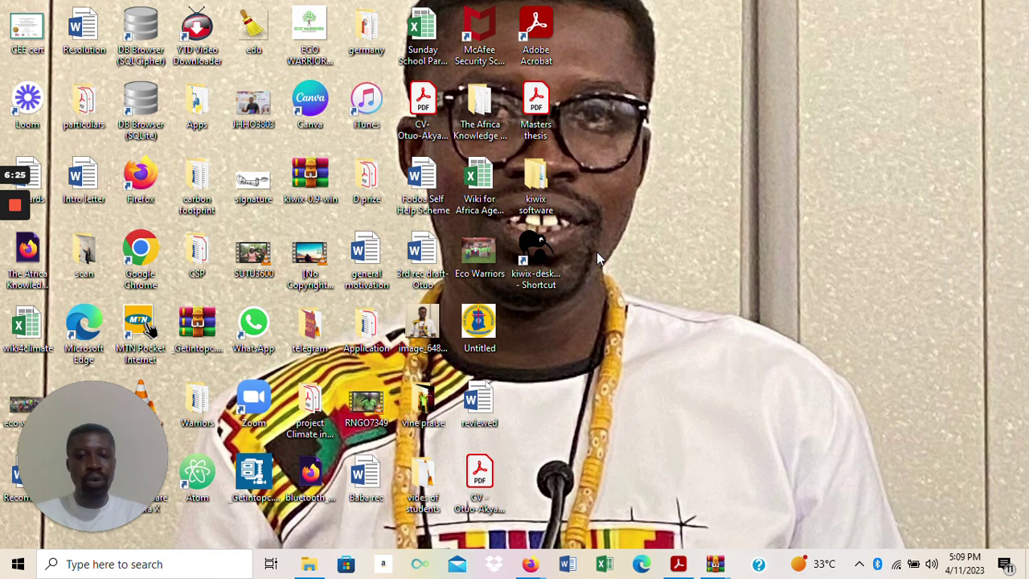
Step: Launch Kiwix from the kiwix-desktop desktop shortcut and minimise the Library - Kiwix window
double_click(537, 254)
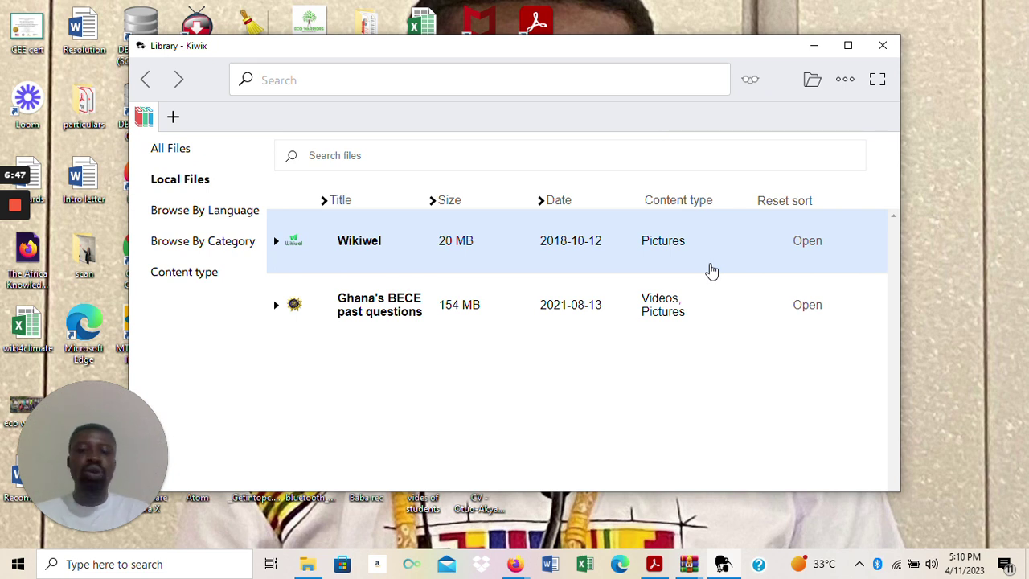
left_click(815, 47)
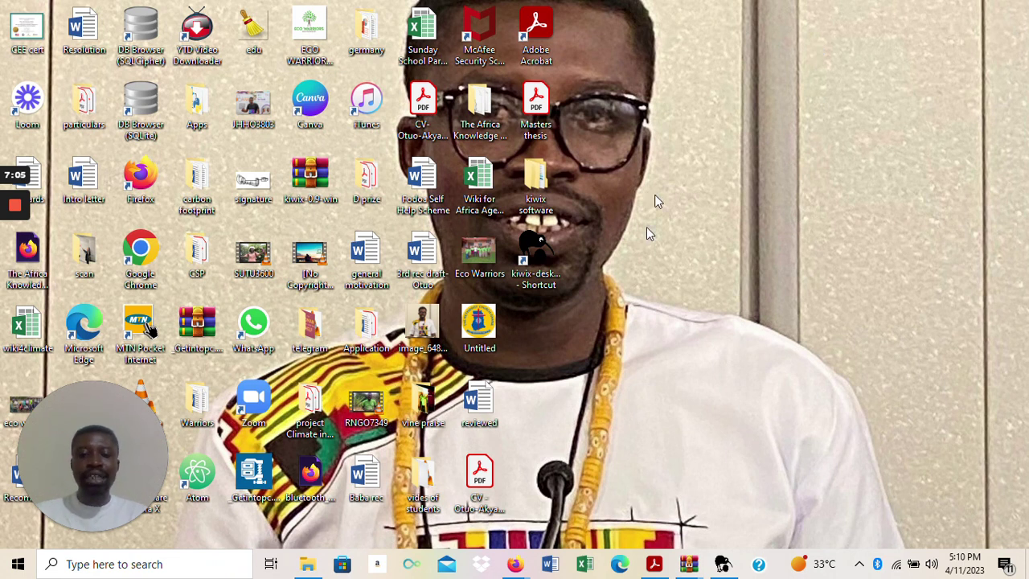
Step: Restore Firefox, return to the download page, and open Download > Contents at library.kiwix.org
mouse_move(514, 567)
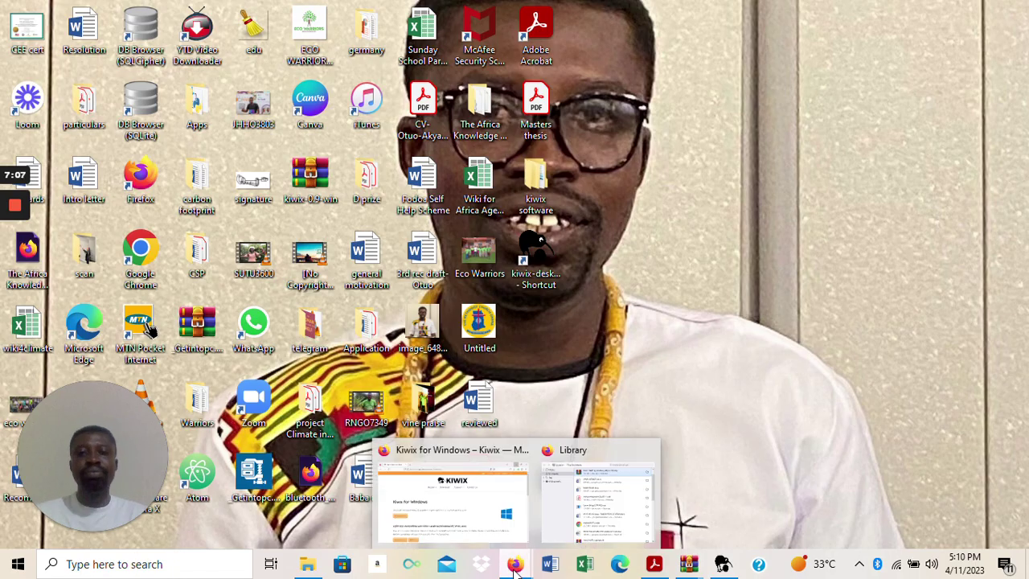
left_click(478, 505)
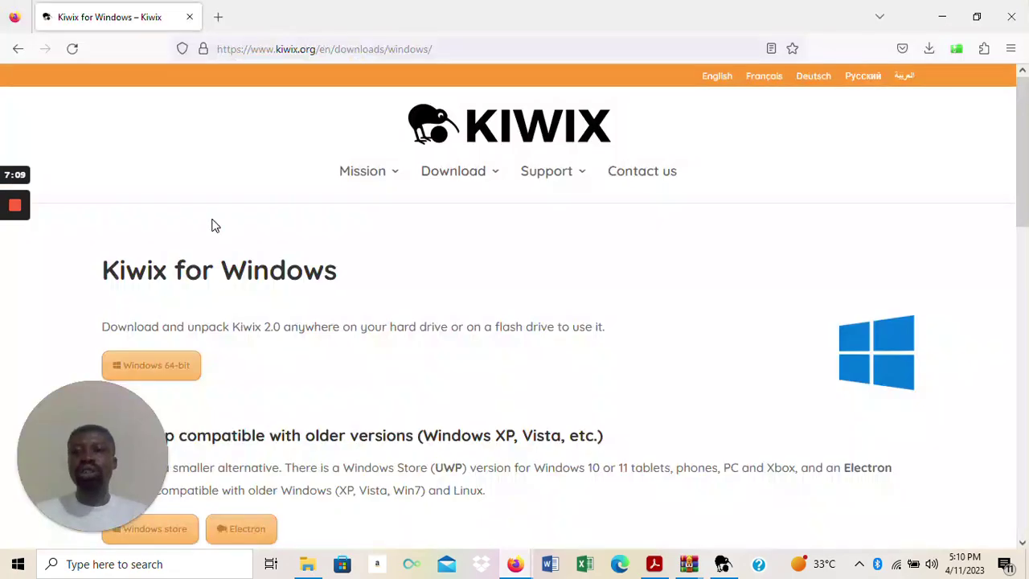
left_click(19, 49)
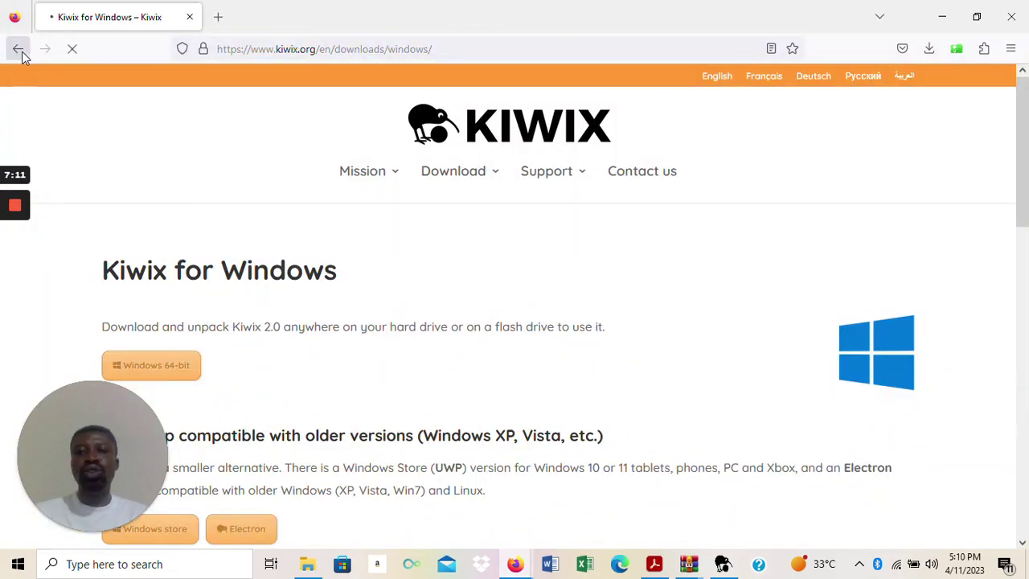
mouse_move(480, 174)
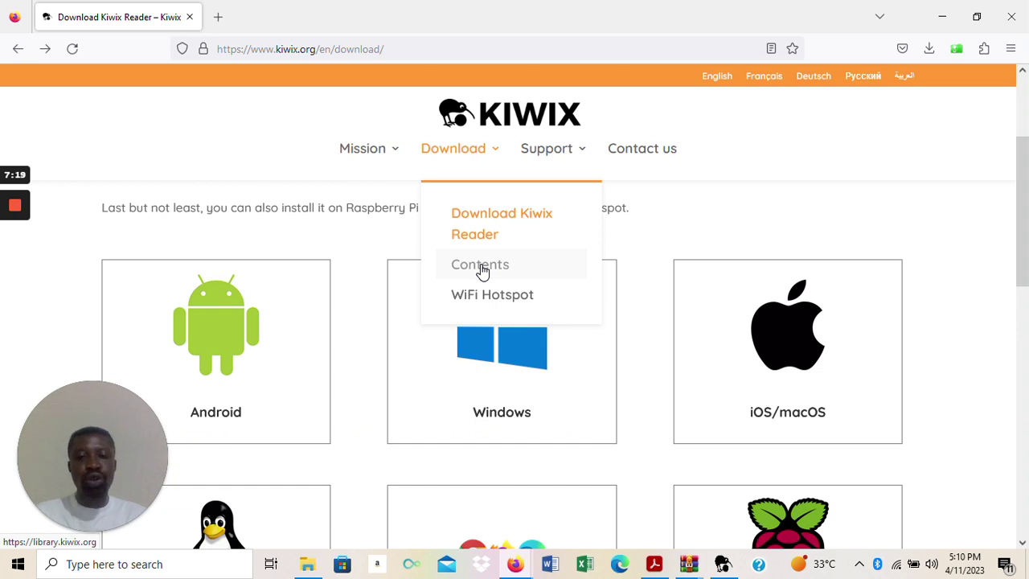
left_click(482, 271)
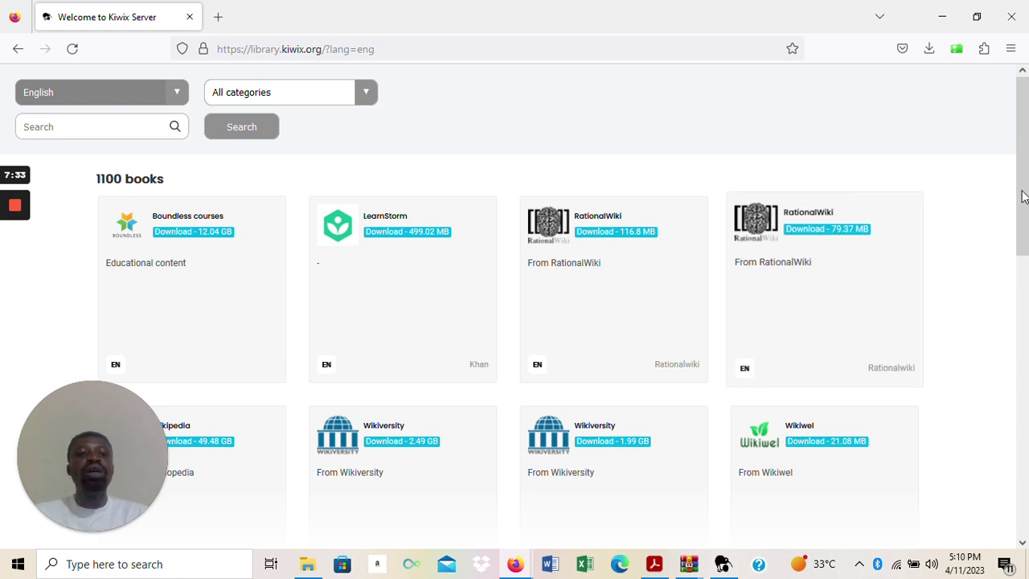
left_click_drag(1023, 196, 1023, 266)
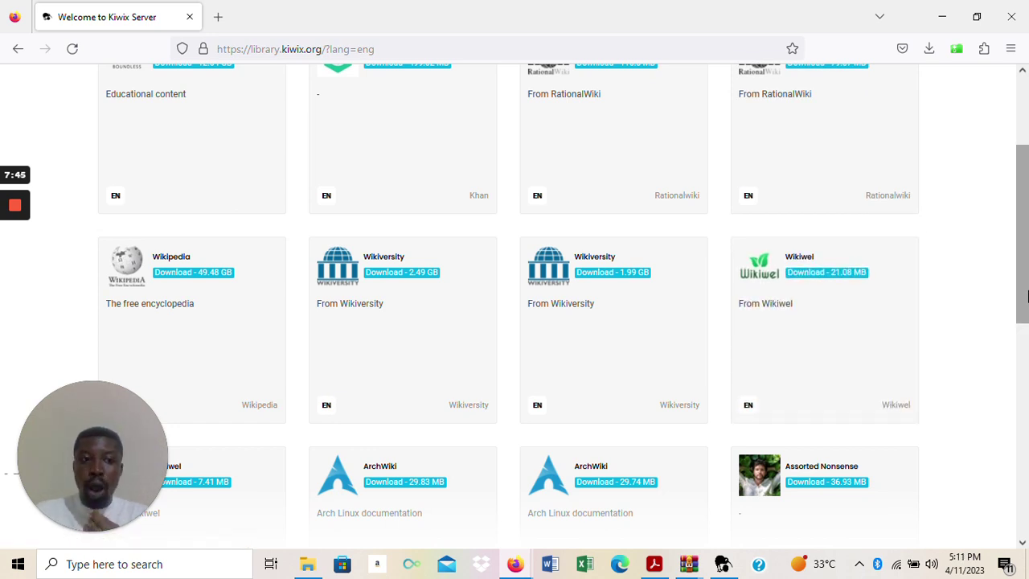
left_click_drag(1022, 297, 1012, 459)
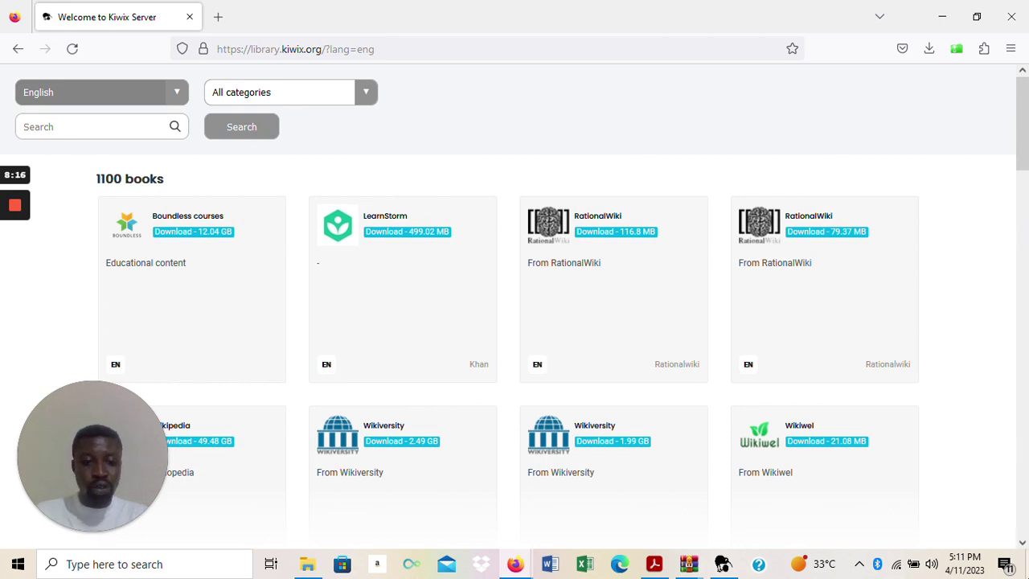
left_click(798, 484)
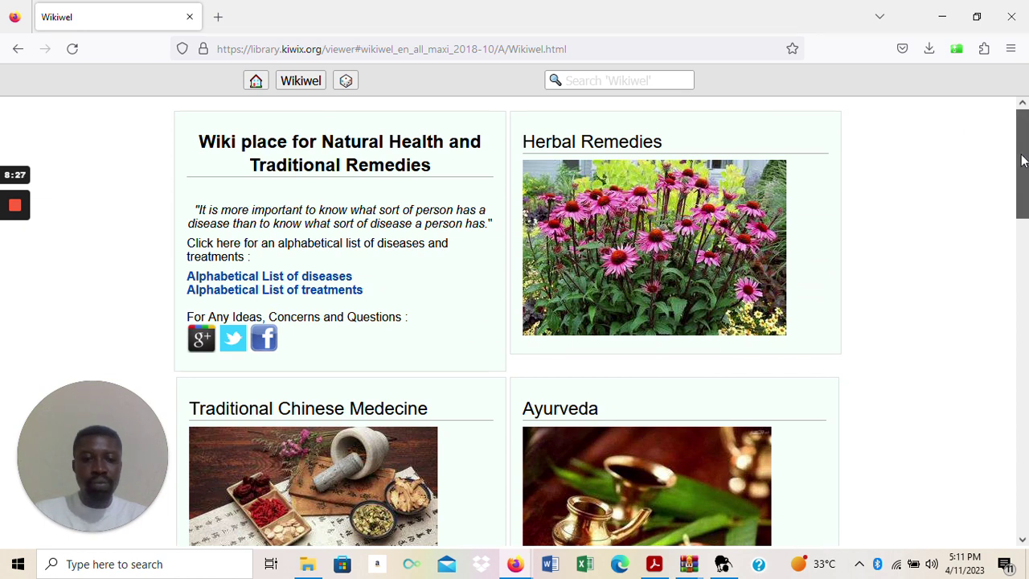
left_click_drag(1022, 161, 1026, 131)
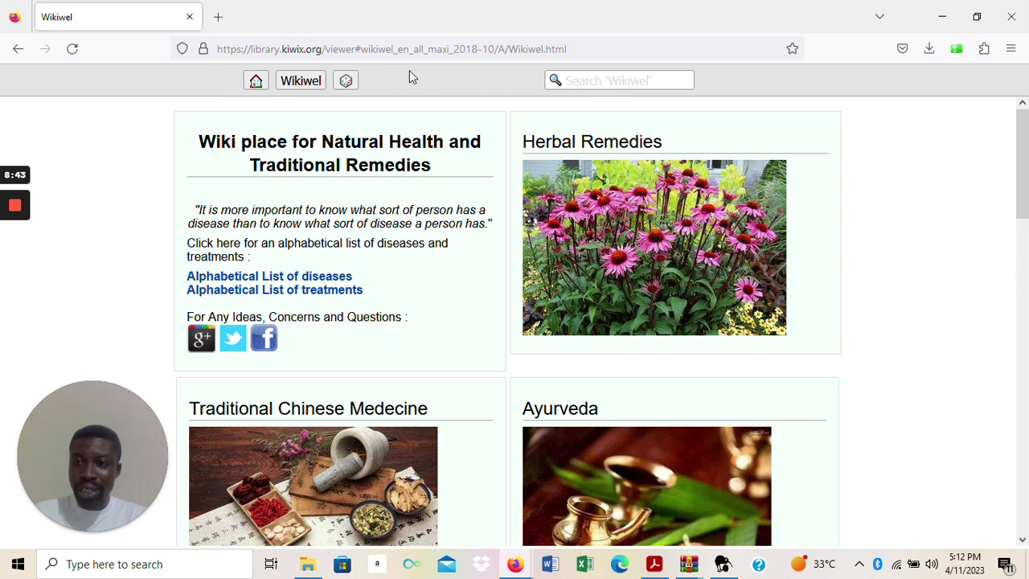
left_click(20, 58)
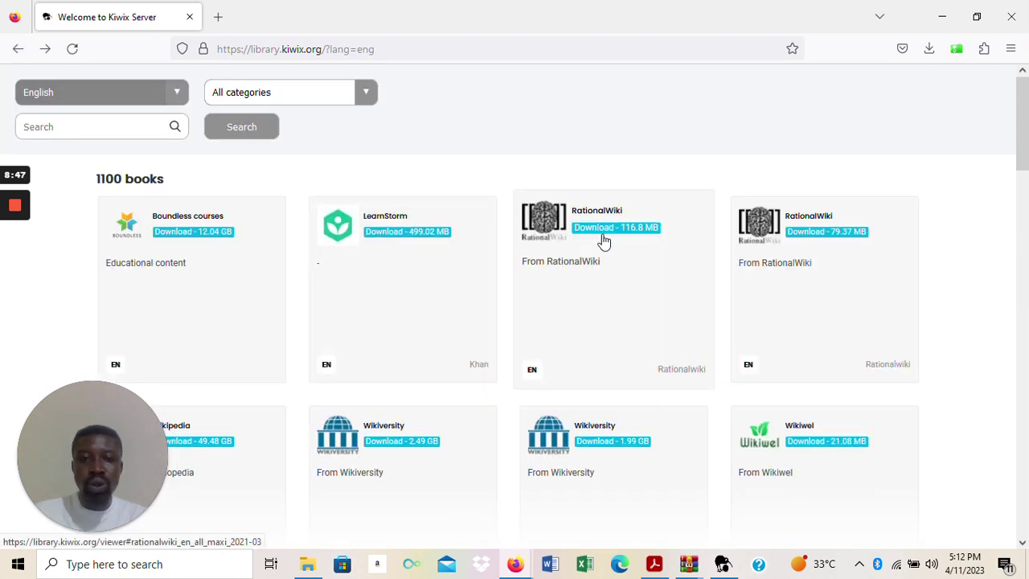
Step: View a library.kiwix.org book's download options, then minimise Firefox to return to Kiwix's library
left_click(816, 440)
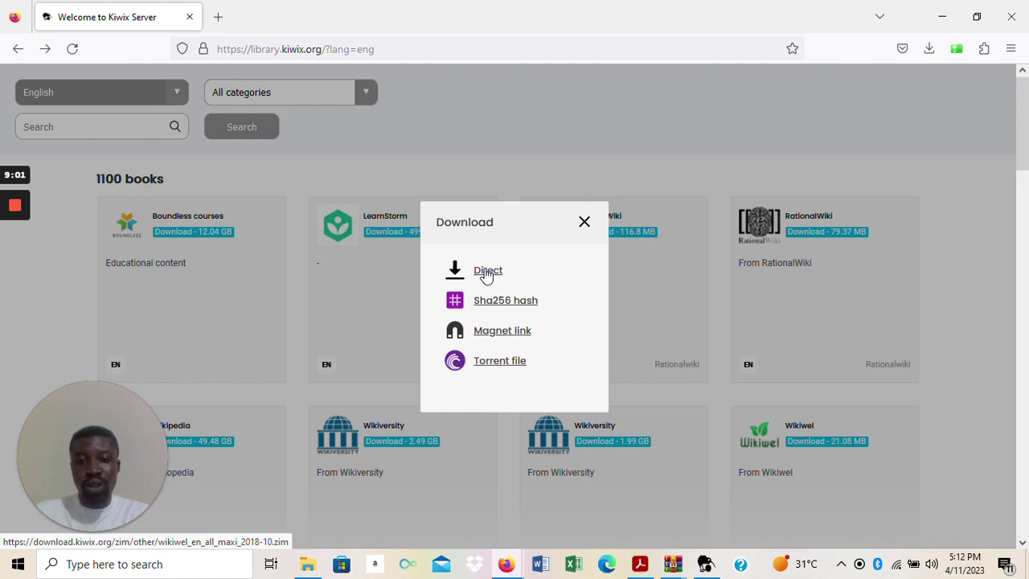
left_click(584, 221)
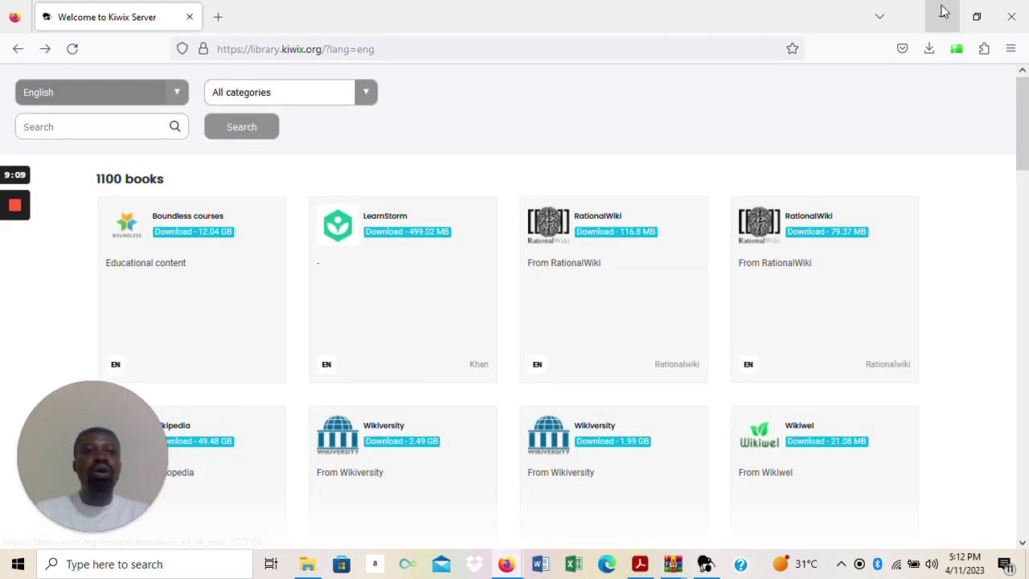
left_click(945, 18)
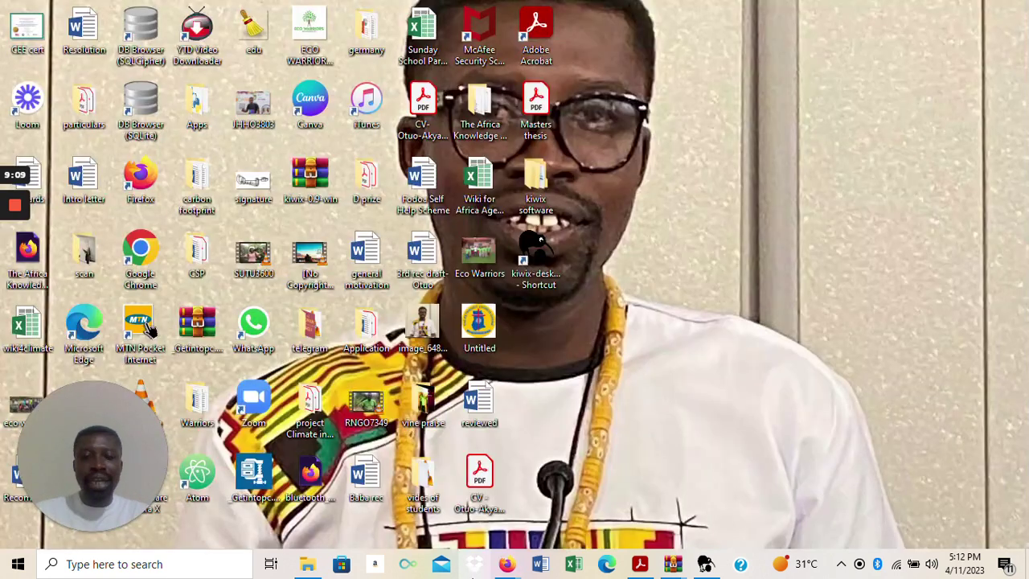
left_click(704, 565)
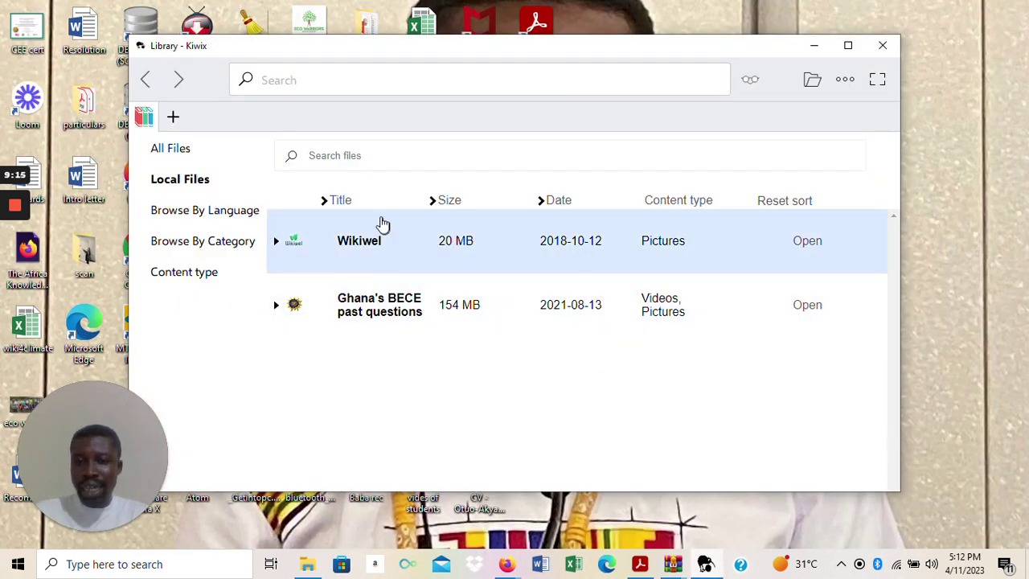
Step: Open the local Wikiwel ZIM in a Kiwix tab and maximise the window
left_click(808, 241)
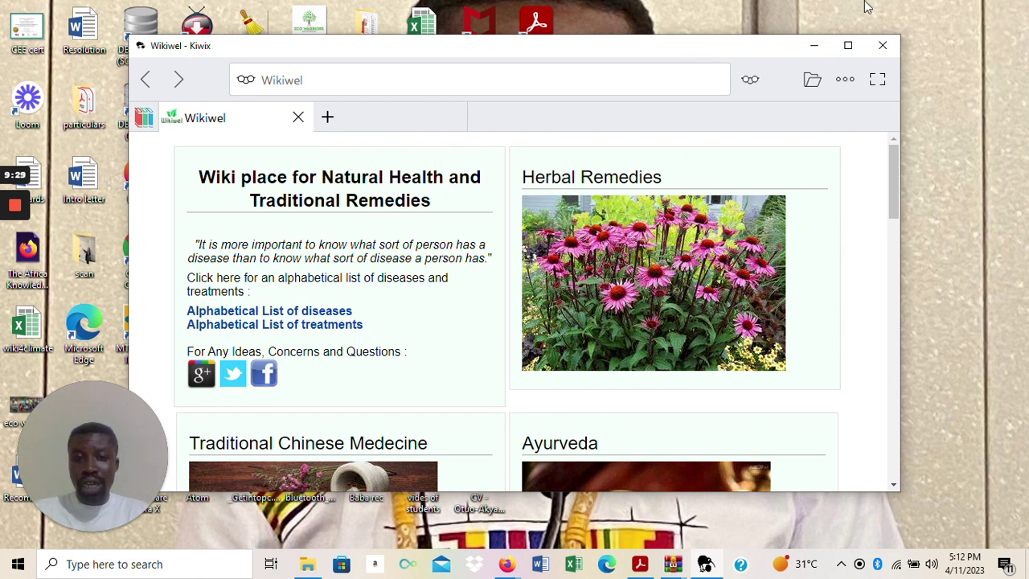
left_click(848, 48)
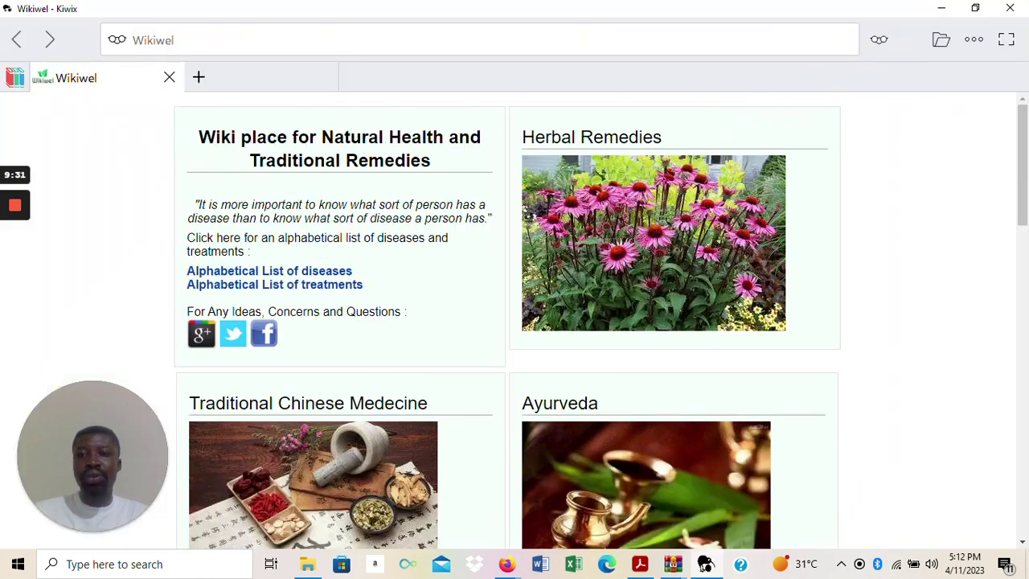
Step: Check the Downloads folder for ZIM files, then open a second Wikiwel tab and focus its search bar
left_click(943, 40)
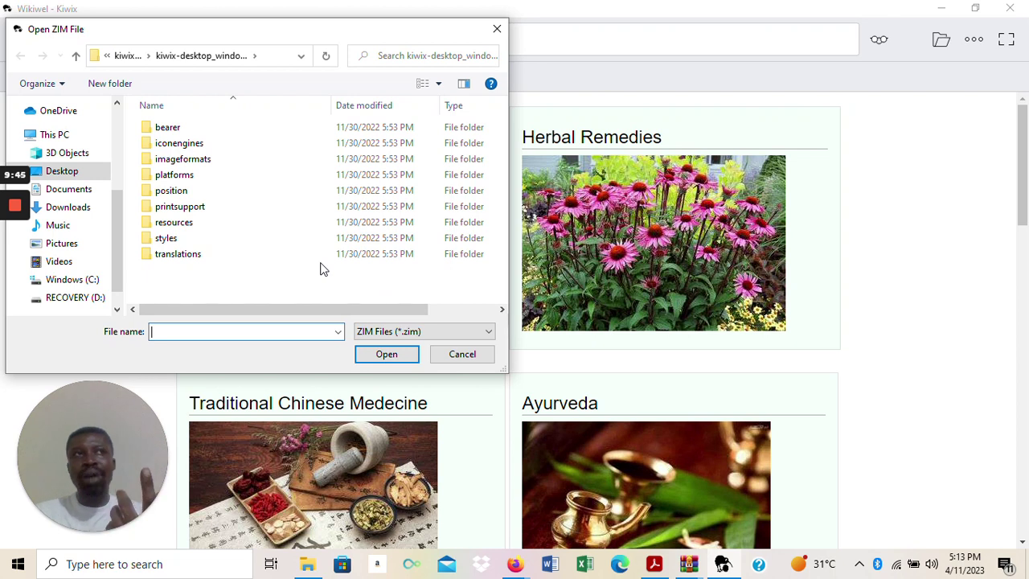
left_click(57, 211)
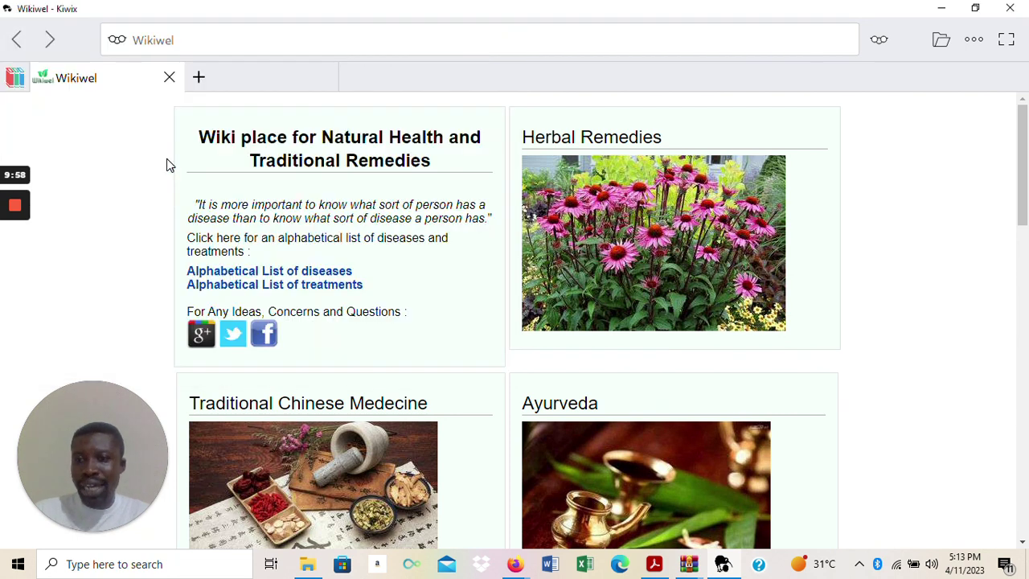
key("ctrl+t")
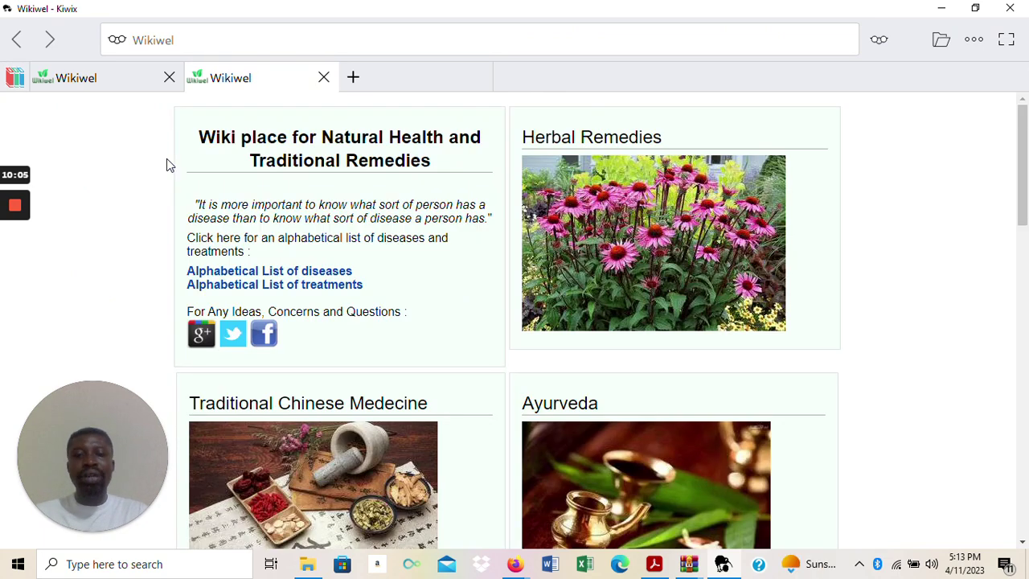
left_click(178, 40)
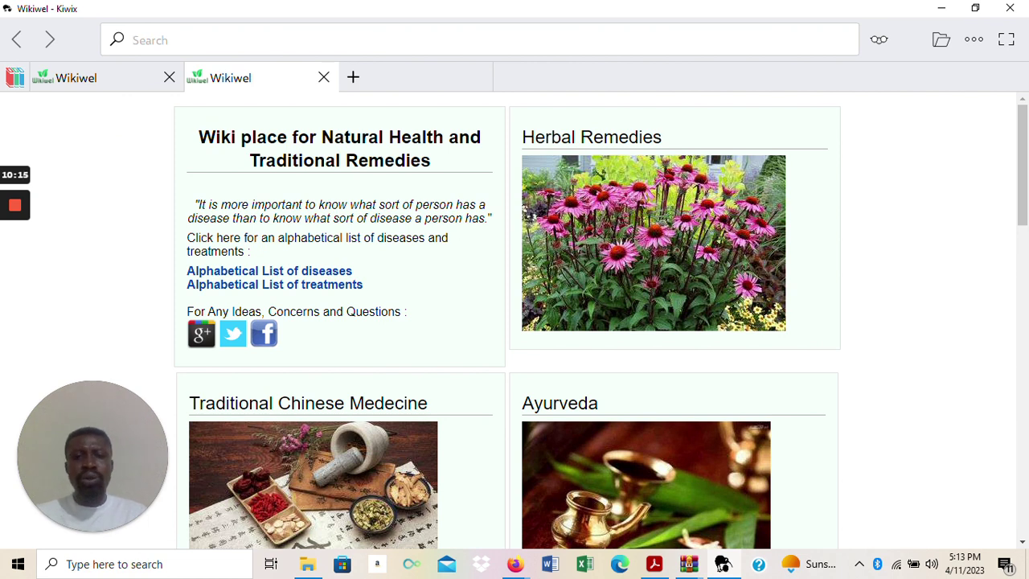
Step: Full-text search Wikiwel for 'tigernut' and open the Tigernut article
type("tigernut")
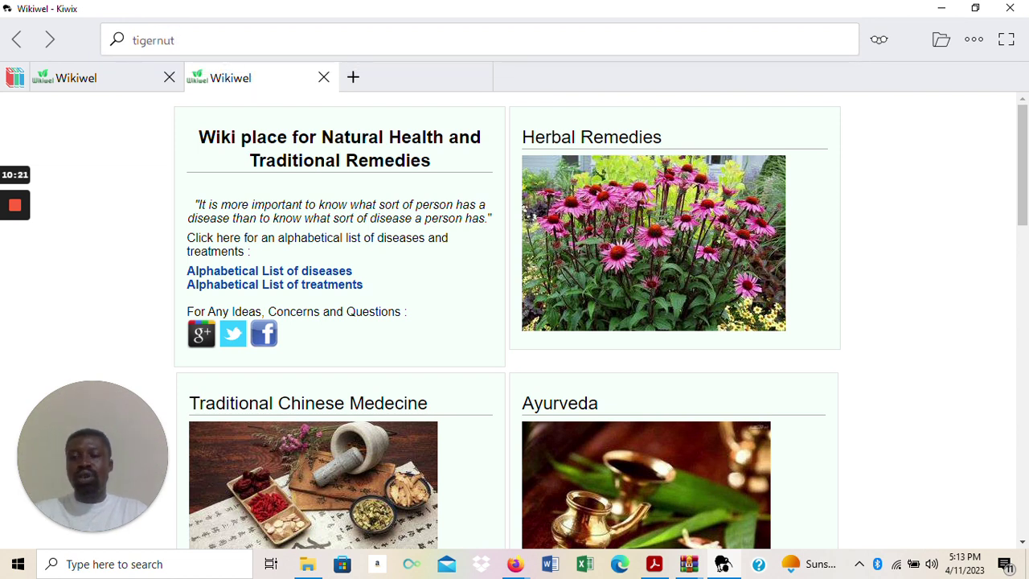
key("Return")
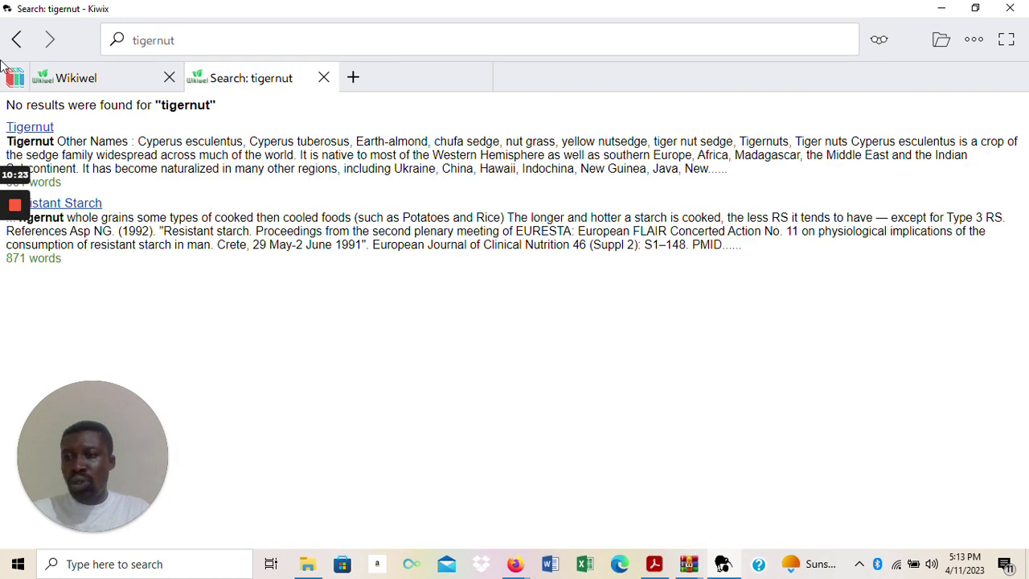
left_click(36, 131)
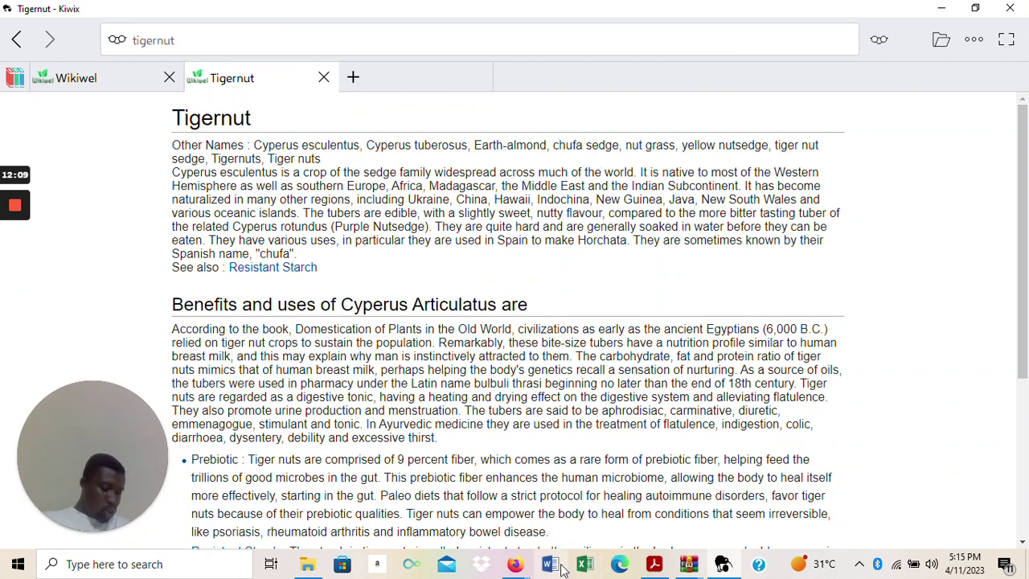
Step: Bring Firefox forward and search Google for 'wikiwell' in a new tab
mouse_move(515, 564)
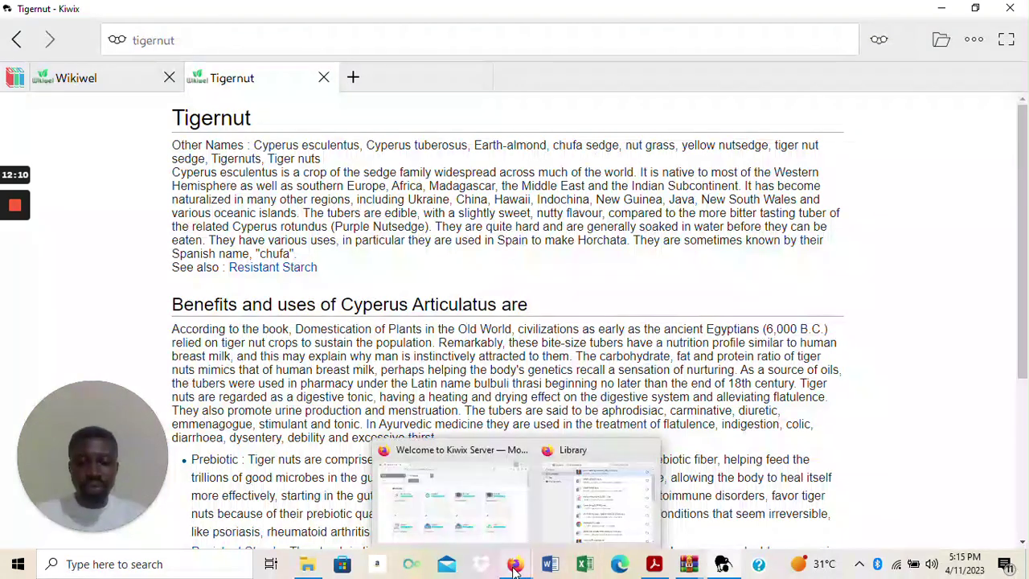
left_click(500, 527)
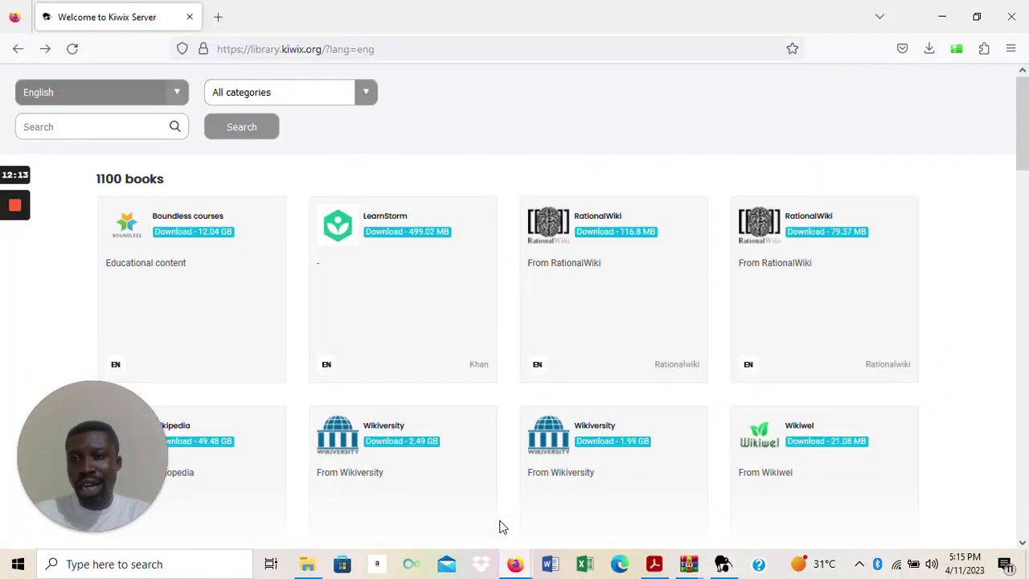
left_click(220, 18)
type("wiki")
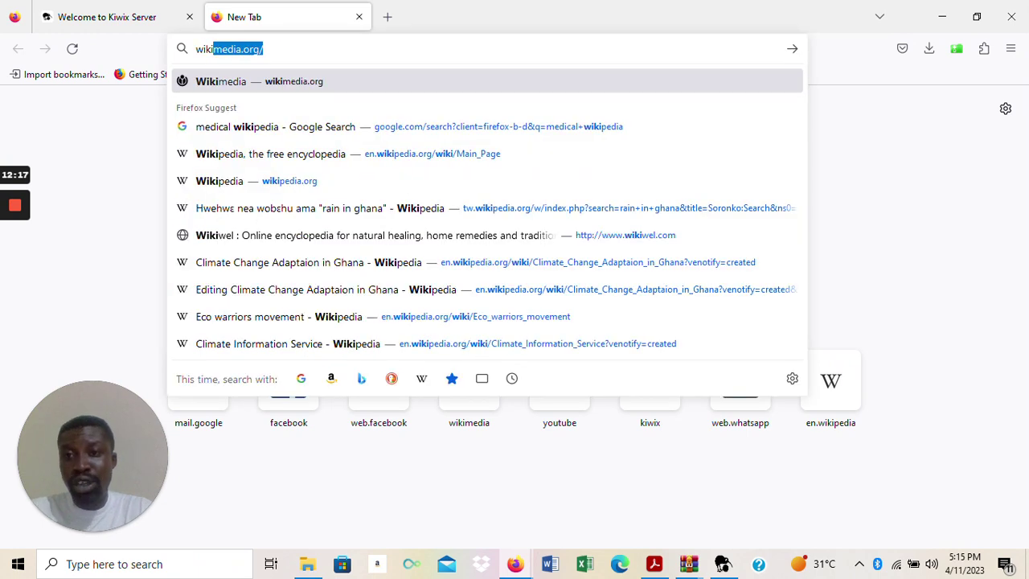
type("well")
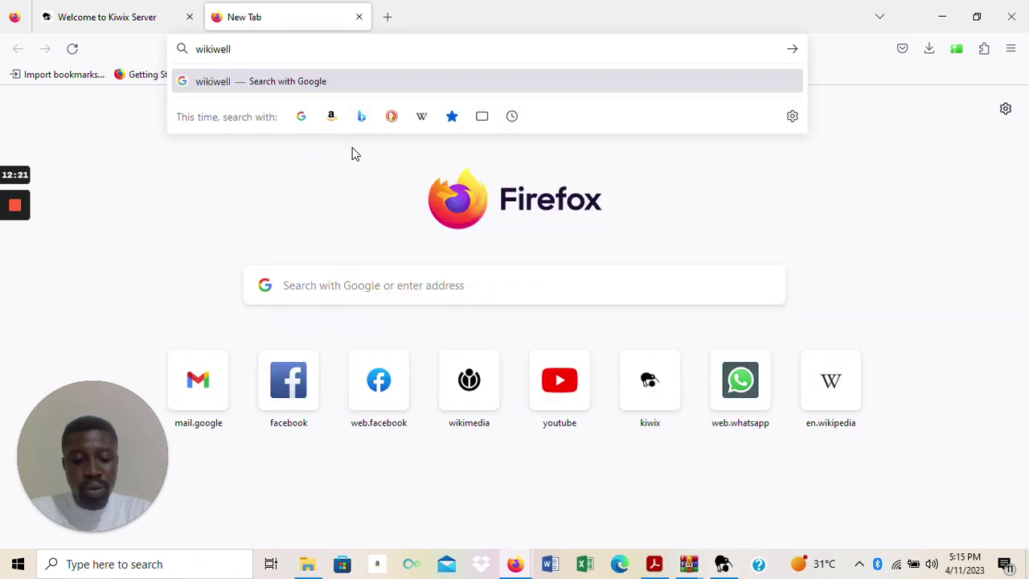
key("Return")
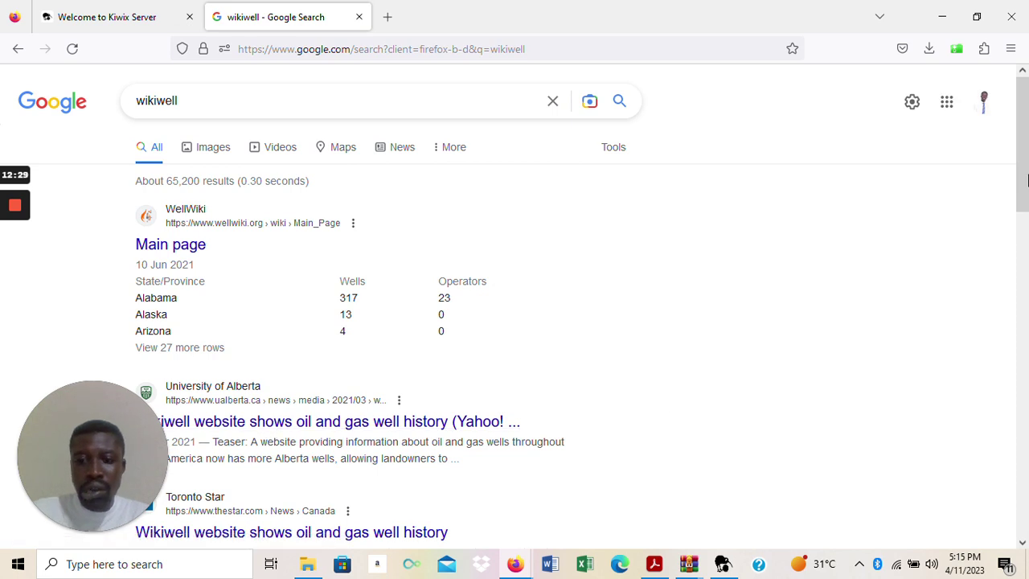
Step: Open the WellWiki main page result from the Google listing
left_click_drag(1026, 180, 1026, 218)
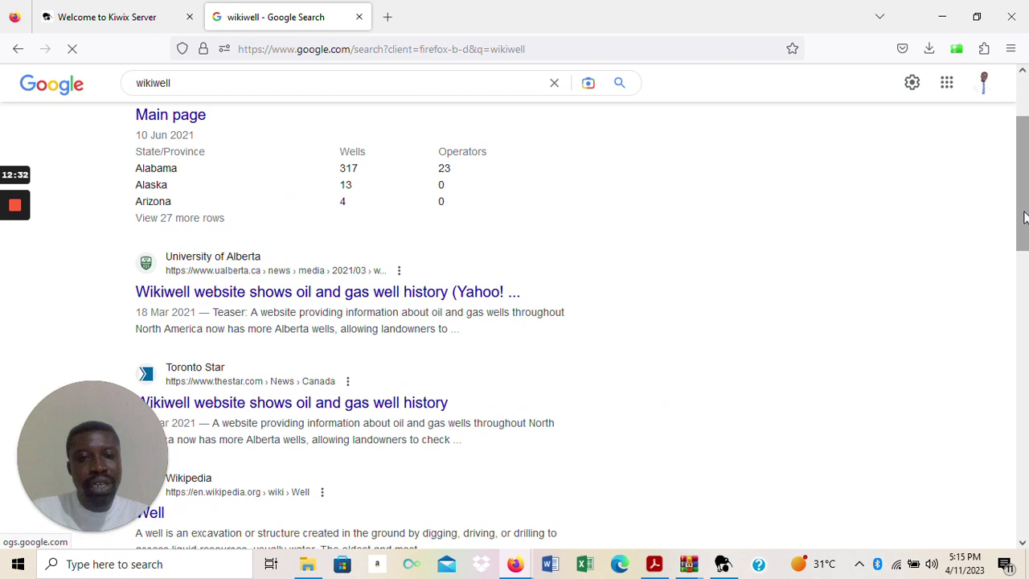
scroll(653, 116, "up", 1)
left_click(186, 150)
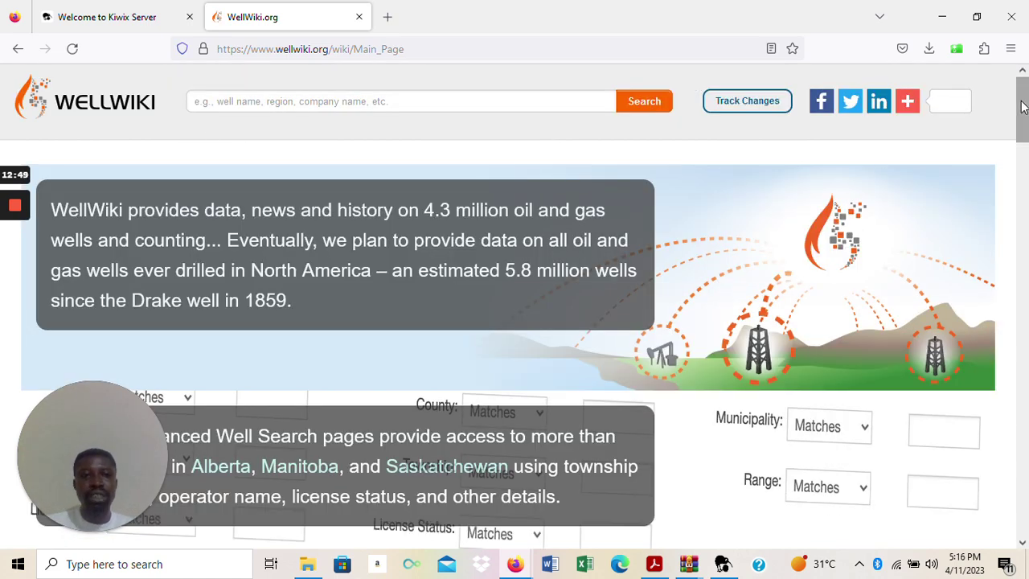
Step: Scroll the WellWiki main page to its state well counts table, then open a blank tab
mouse_move(1022, 106)
left_mouse_down()
mouse_move(1024, 454)
mouse_move(1023, 107)
left_mouse_up()
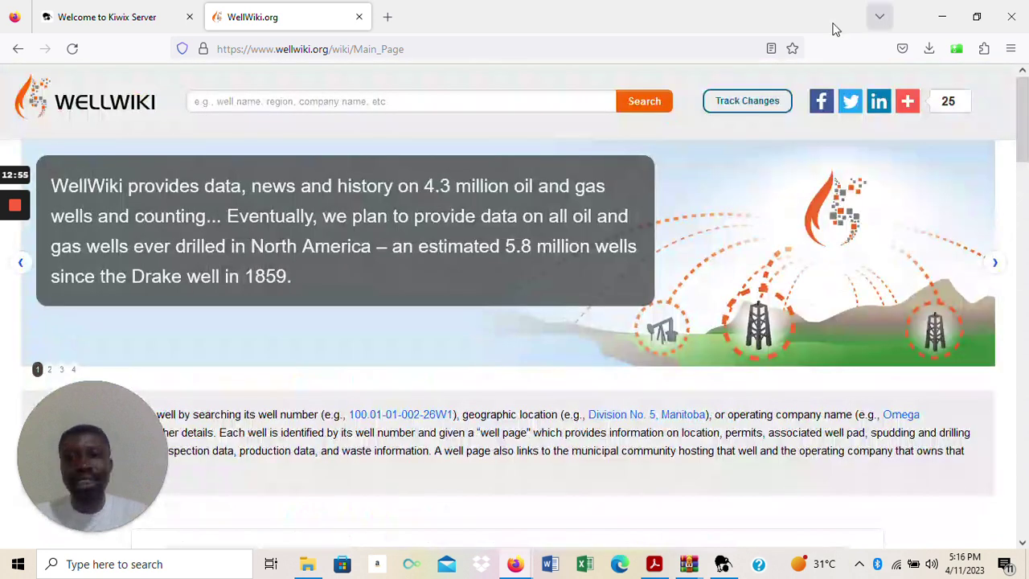
left_click(387, 17)
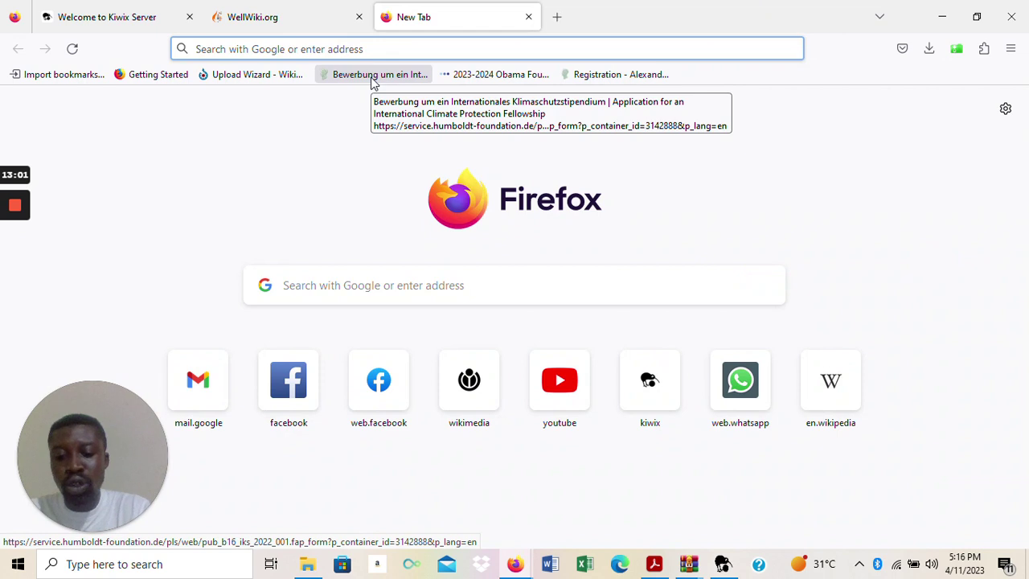
Step: Load youzim.it in the new tab, then return to the WellWiki tab
type("you")
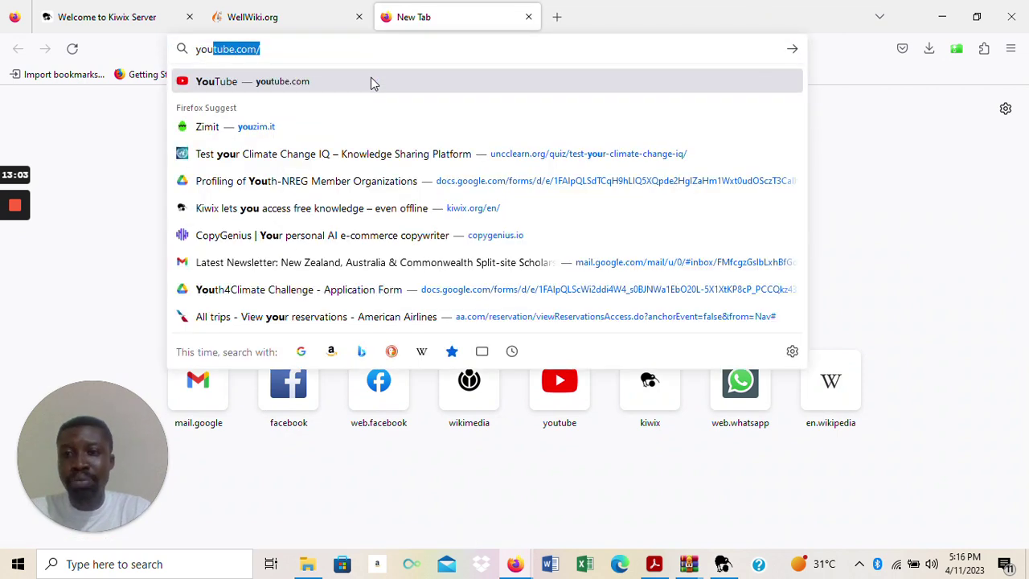
type("zim.it/")
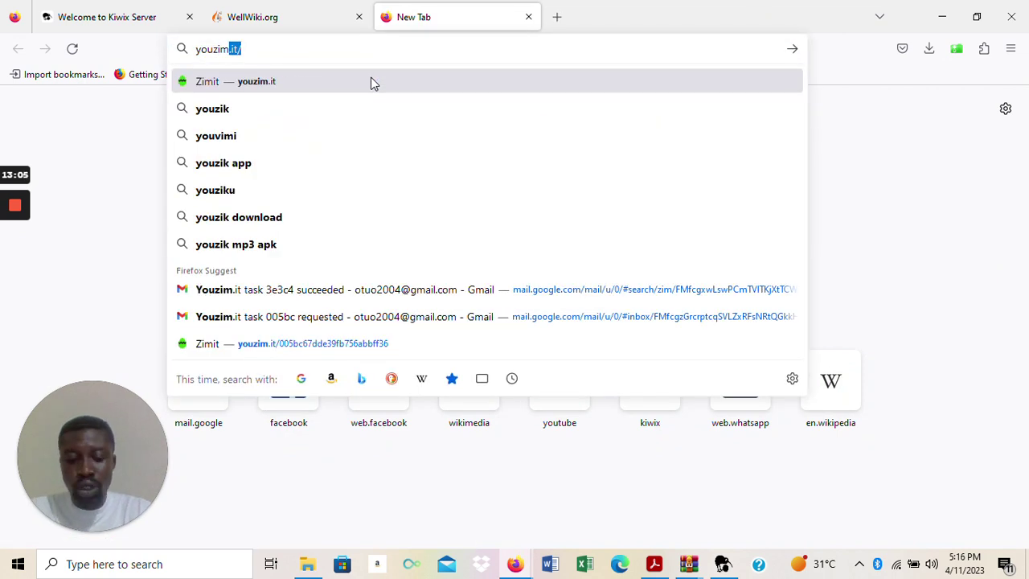
key("Return")
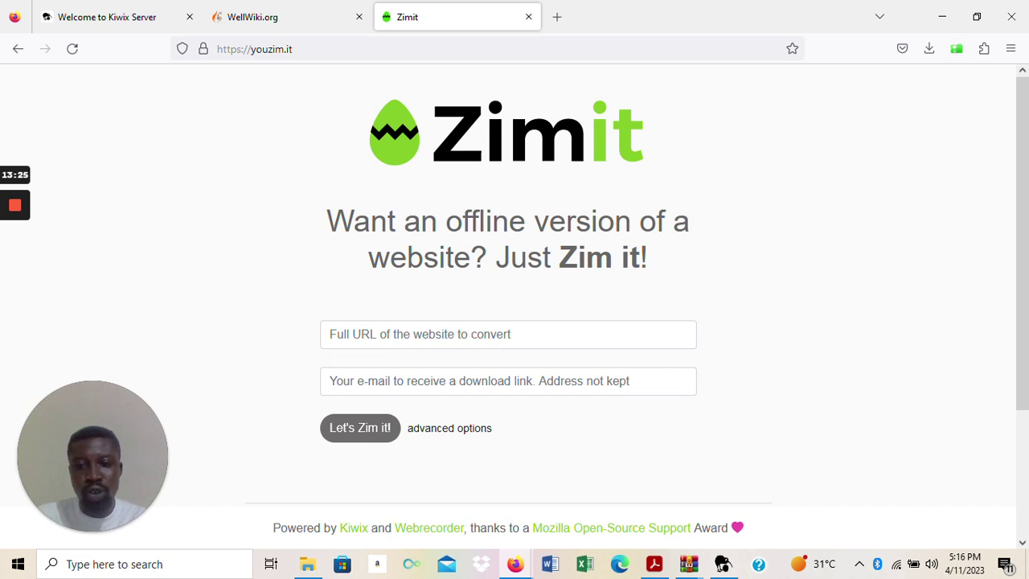
left_click(272, 18)
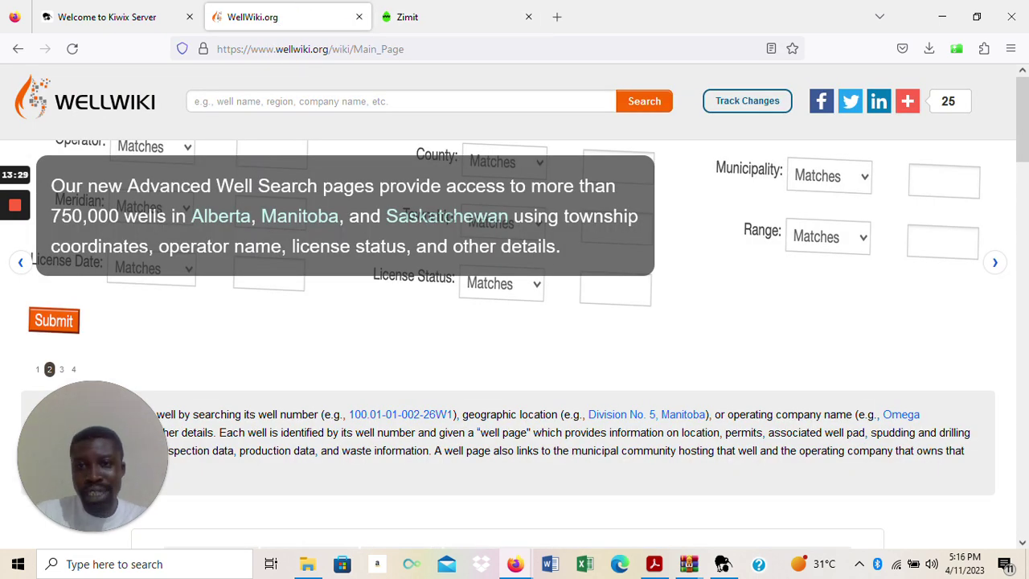
Step: Paste the WellWiki Main_Page URL into Zimit's site-to-convert field
left_click(402, 49)
key("ctrl+c")
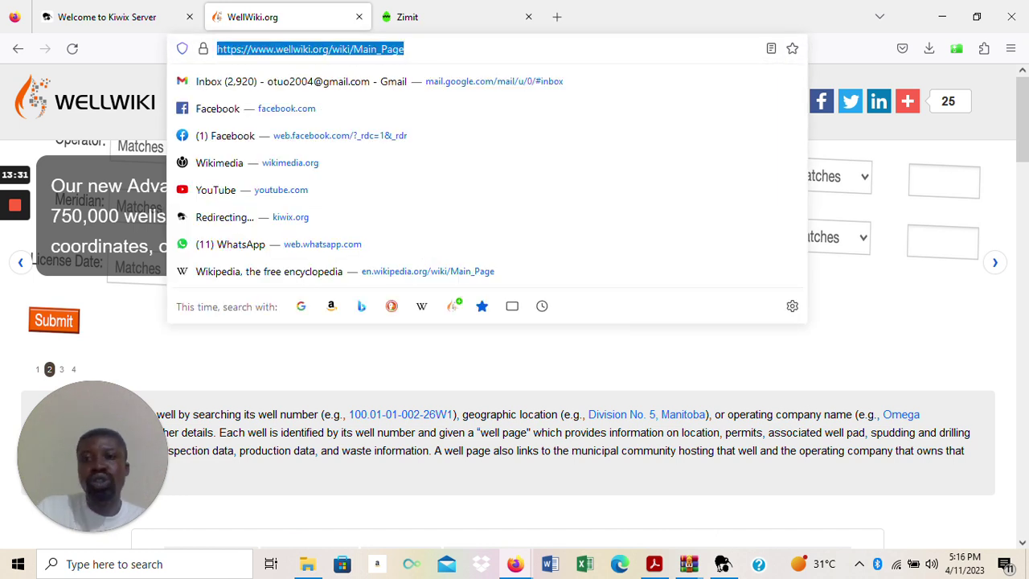
left_click(426, 17)
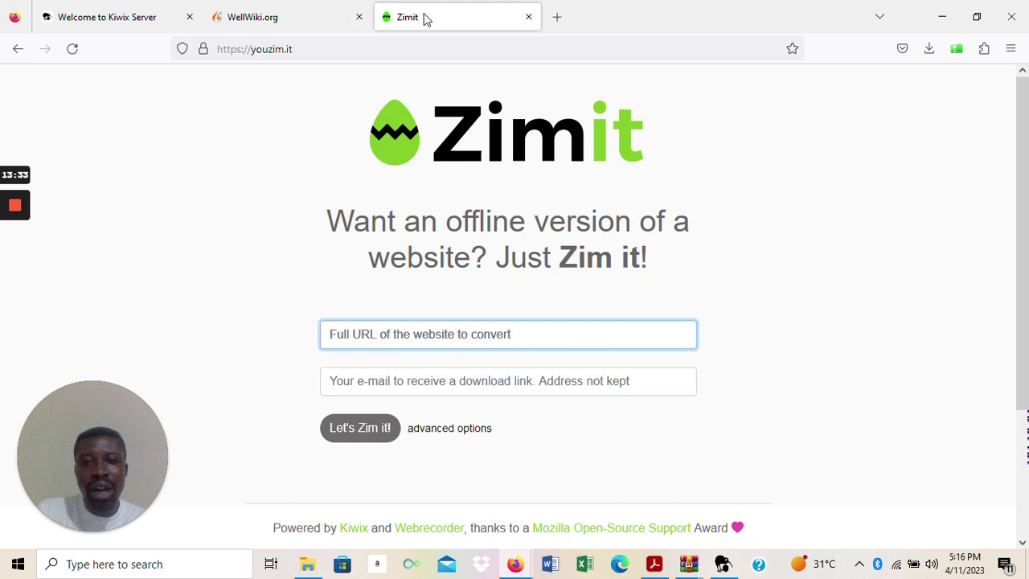
key("ctrl+v")
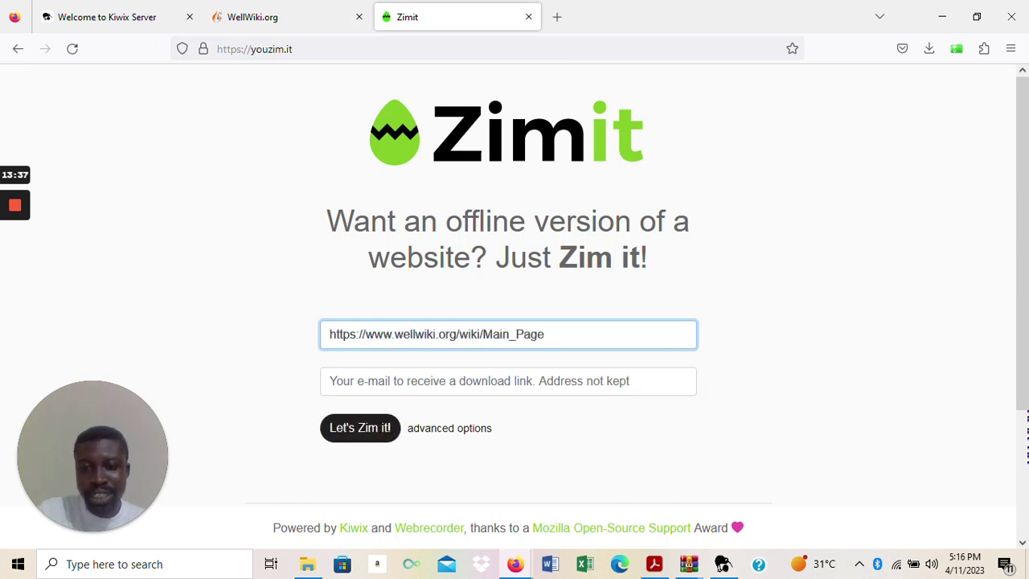
Step: Fill in the e-mail address from the autofill suggestion and submit the conversion request
left_click(506, 380)
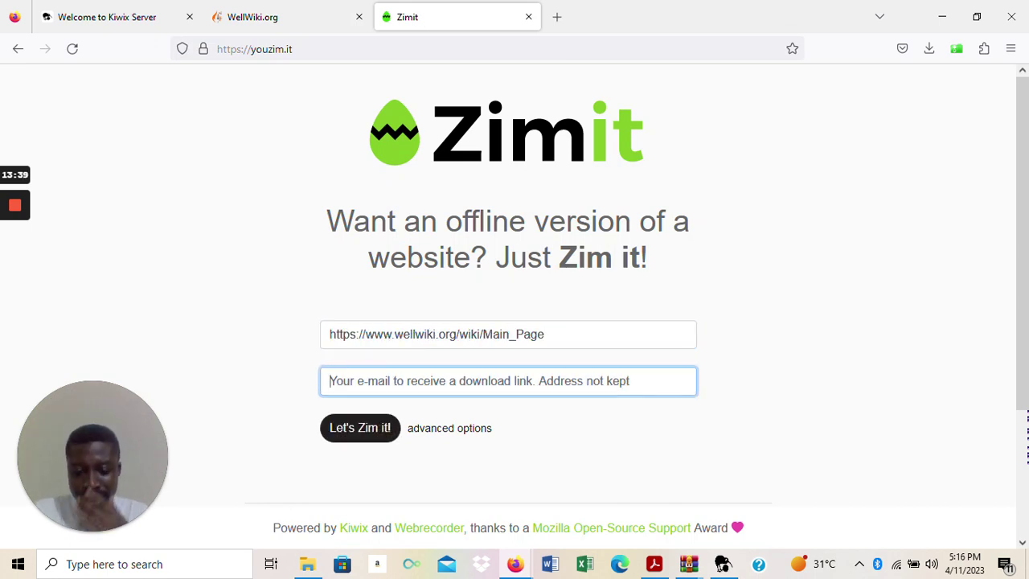
type("otuo")
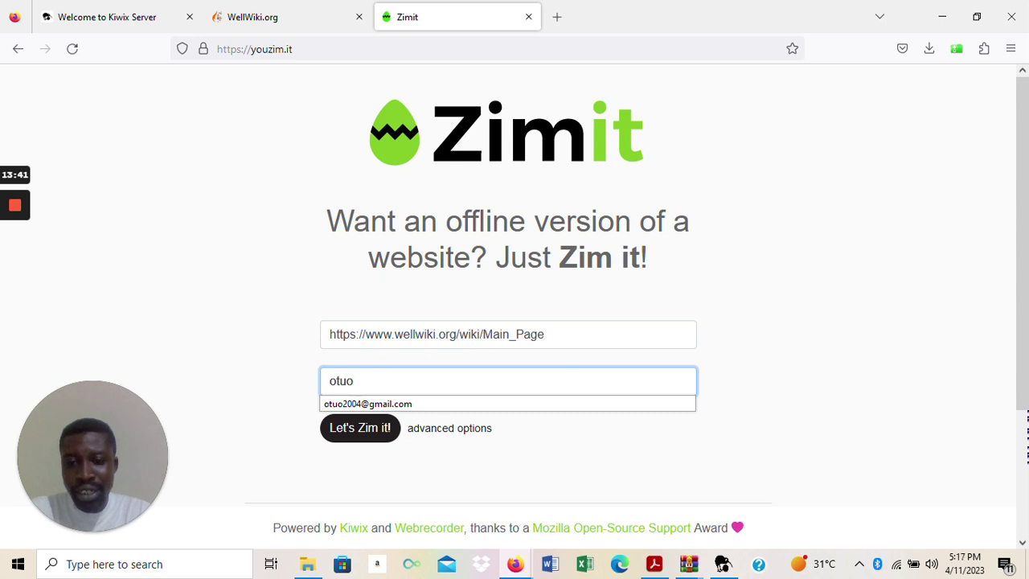
left_click(346, 405)
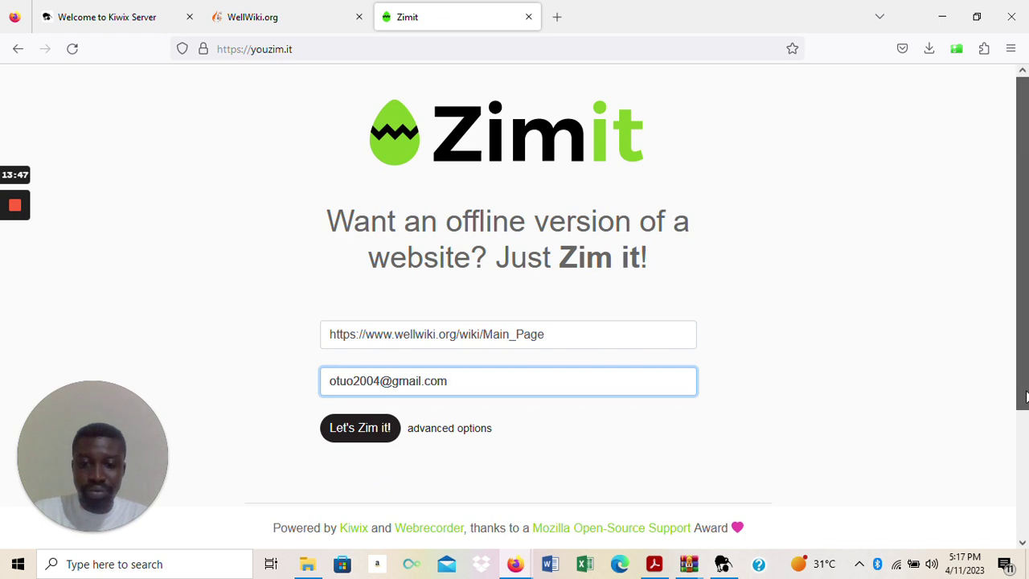
left_click_drag(1025, 395, 1011, 506)
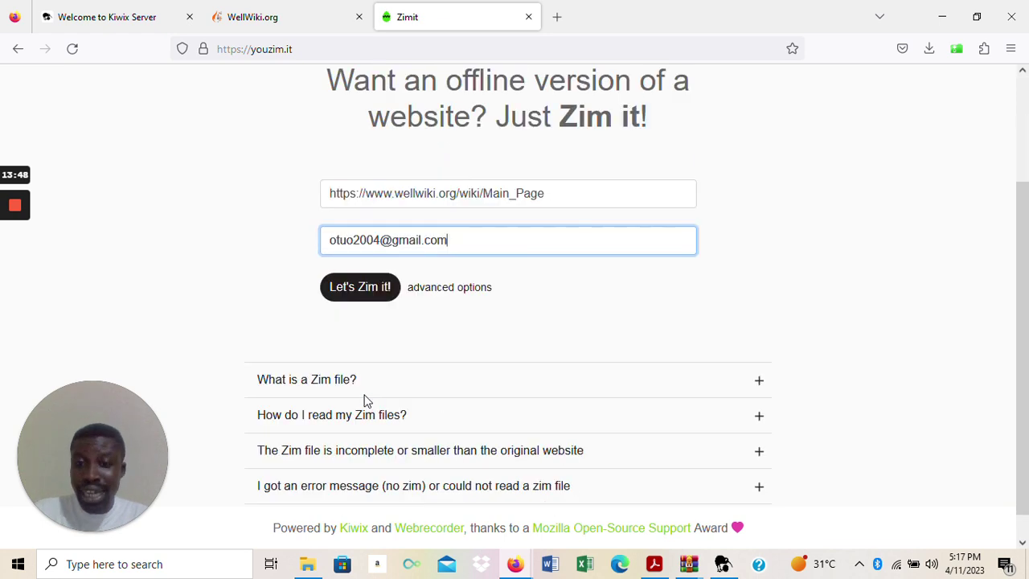
left_click(353, 290)
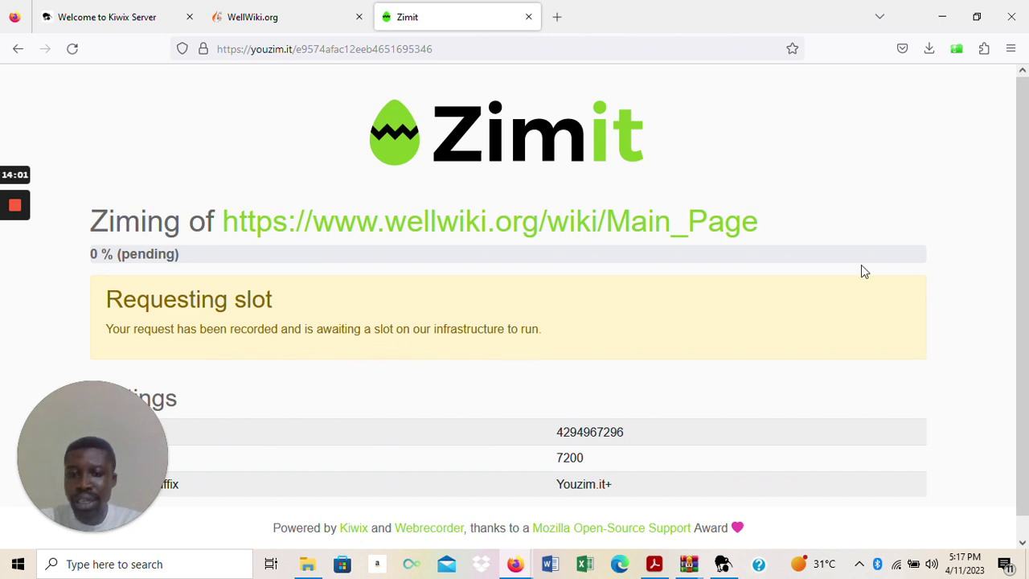
Step: Scroll the Zimit job page to review the pending job's sizeLimit and timeLimit settings
left_click_drag(1024, 220, 1025, 270)
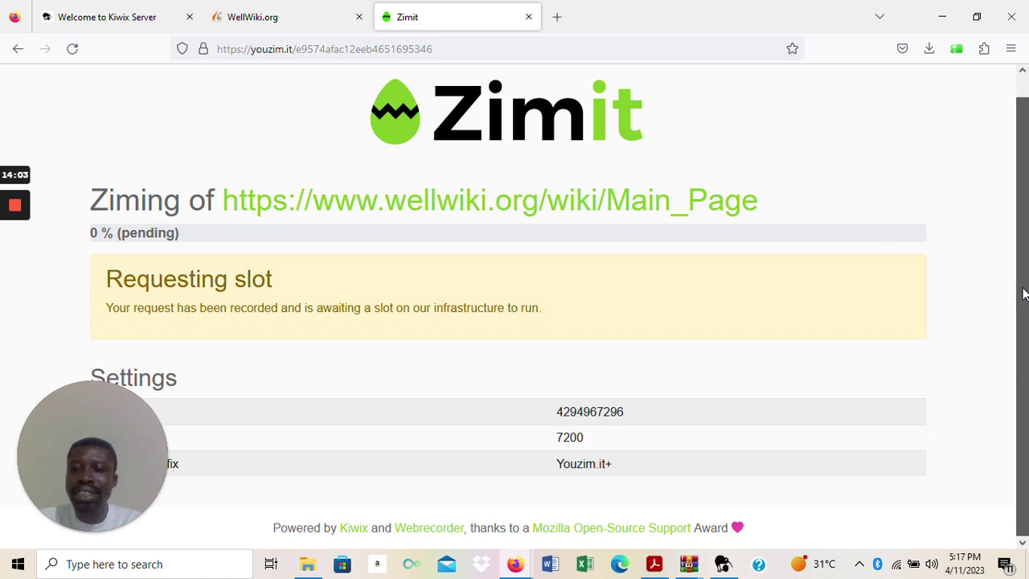
mouse_move(113, 454)
left_click_drag(114, 444, 131, 122)
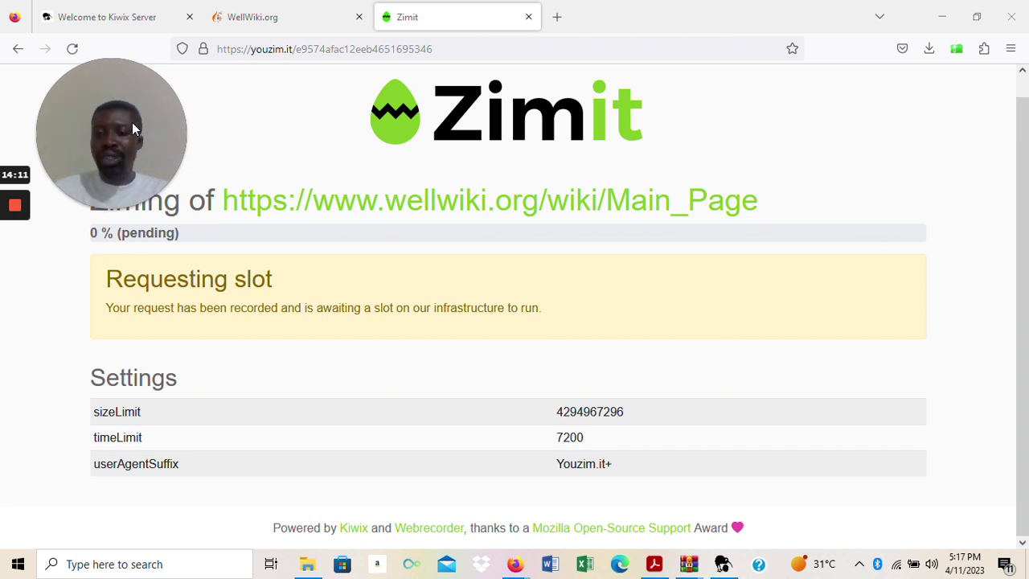
left_click_drag(104, 193, 24, 486)
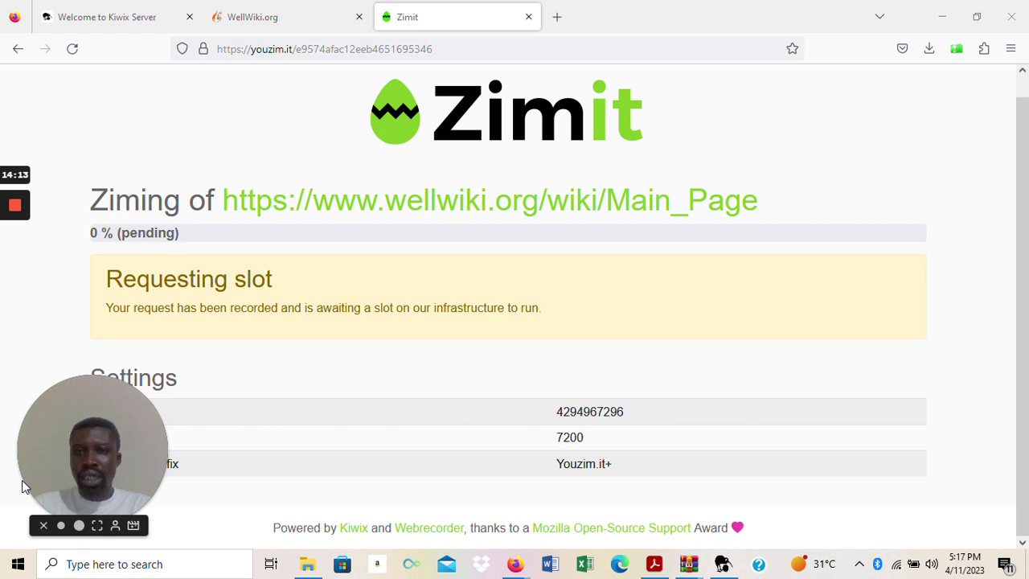